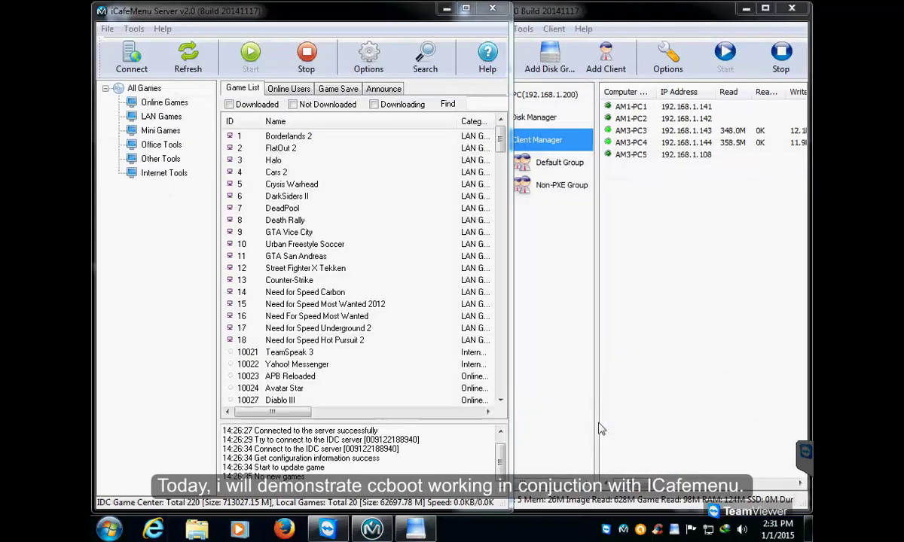
- Tile the two server windows side by side and show only downloaded games, selecting them all
left_click(310, 172)
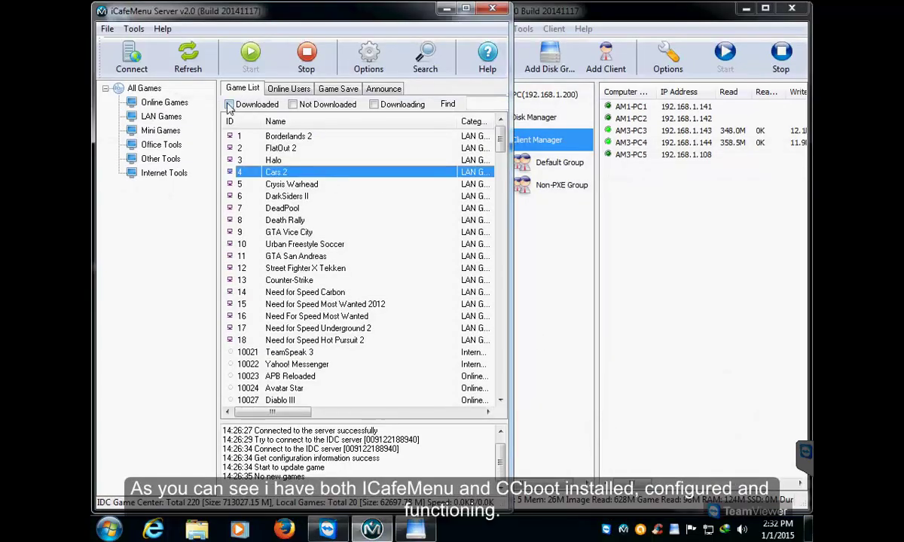
left_click(229, 104)
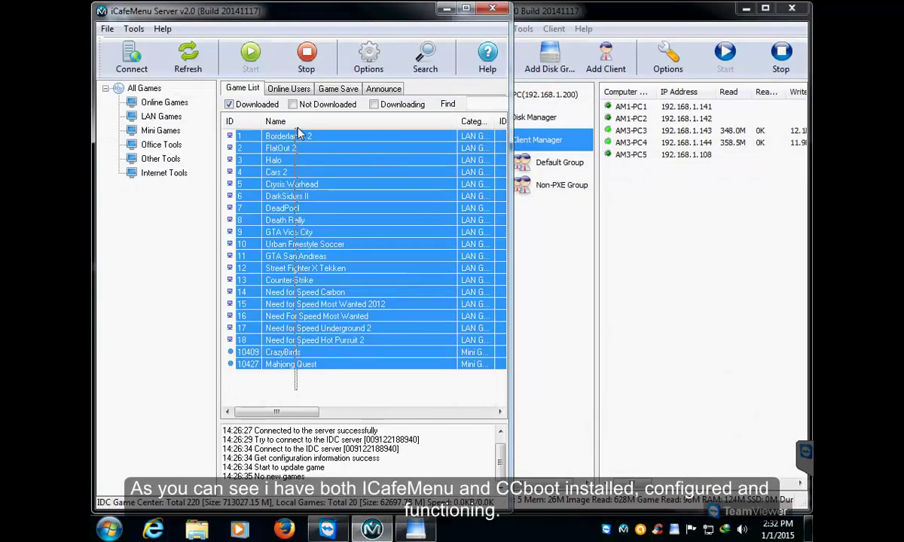
left_click(301, 364)
key("ctrl+a")
- Widen the CCBoot window to view the five client PCs, then minimize CCBoot
left_click(729, 250)
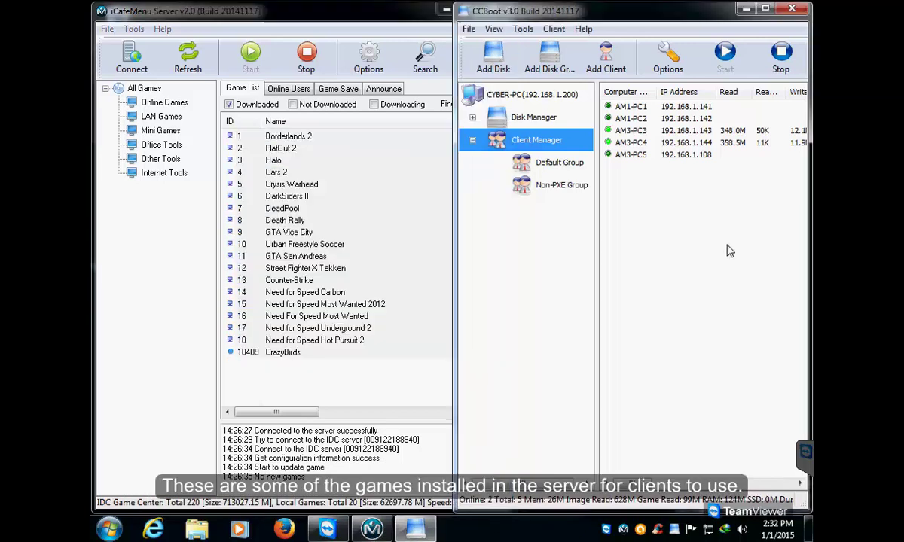
left_click_drag(457, 203, 272, 212)
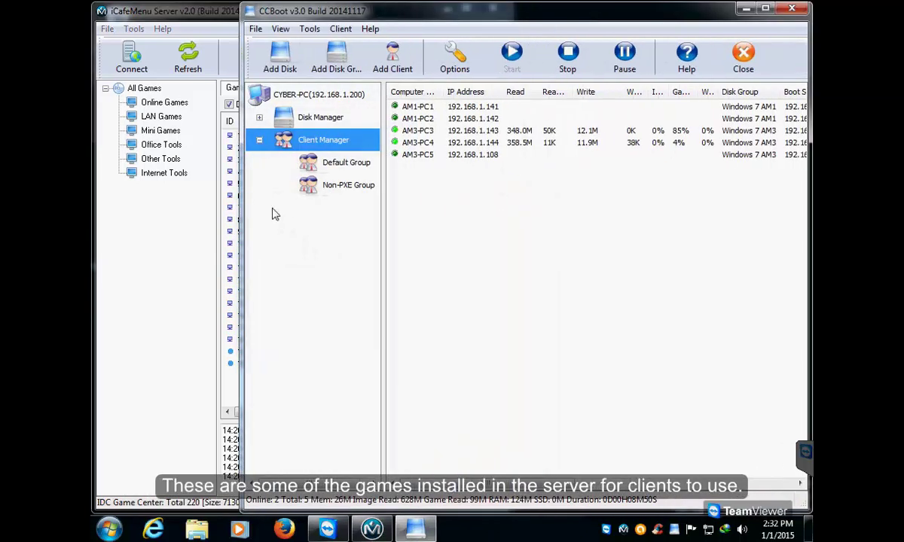
left_click_drag(586, 245, 592, 105)
left_click_drag(589, 236, 550, 82)
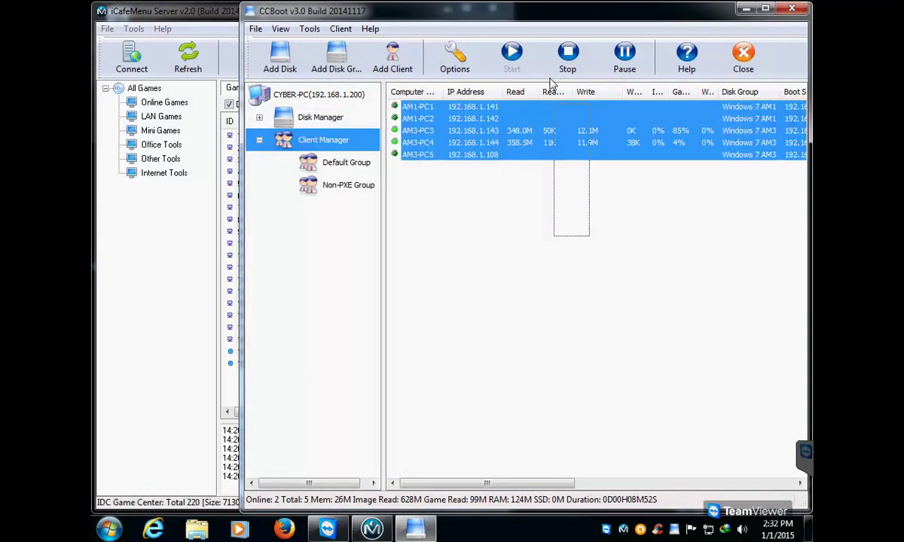
left_click(567, 195)
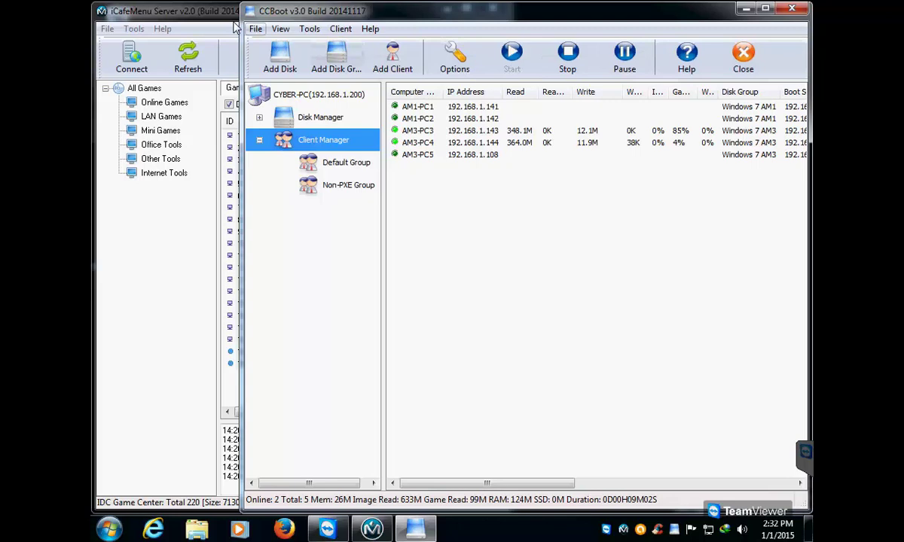
left_click(746, 9)
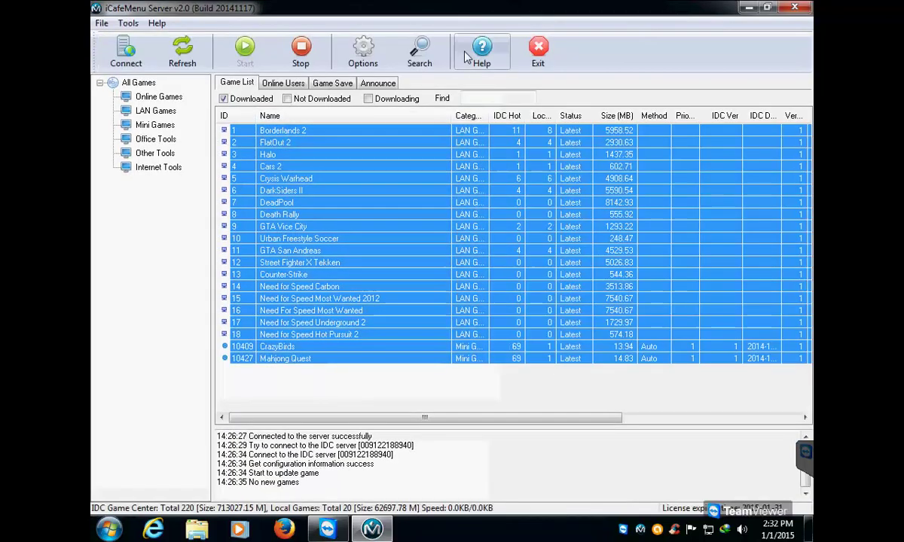
- Open the demo account's saved-game folder via Explore Folder on the Game Save tab
left_click(373, 178)
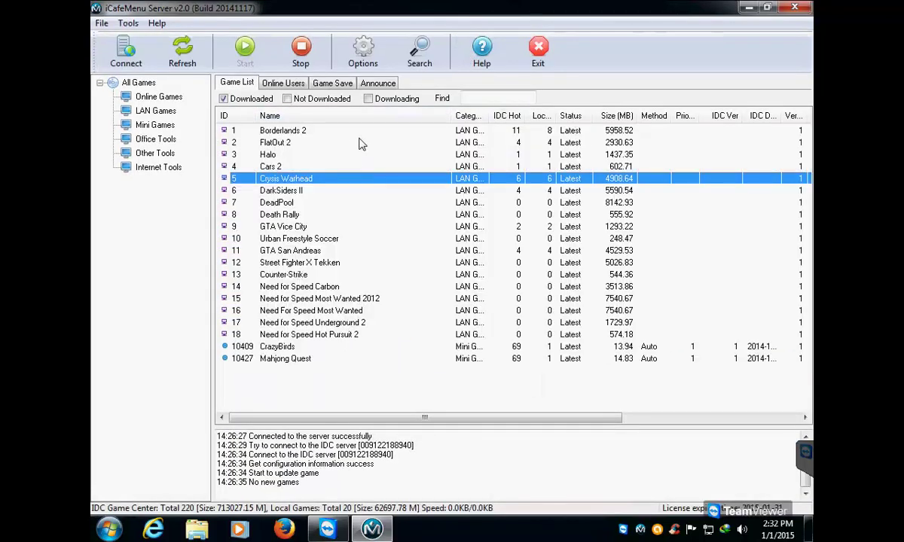
left_click(330, 85)
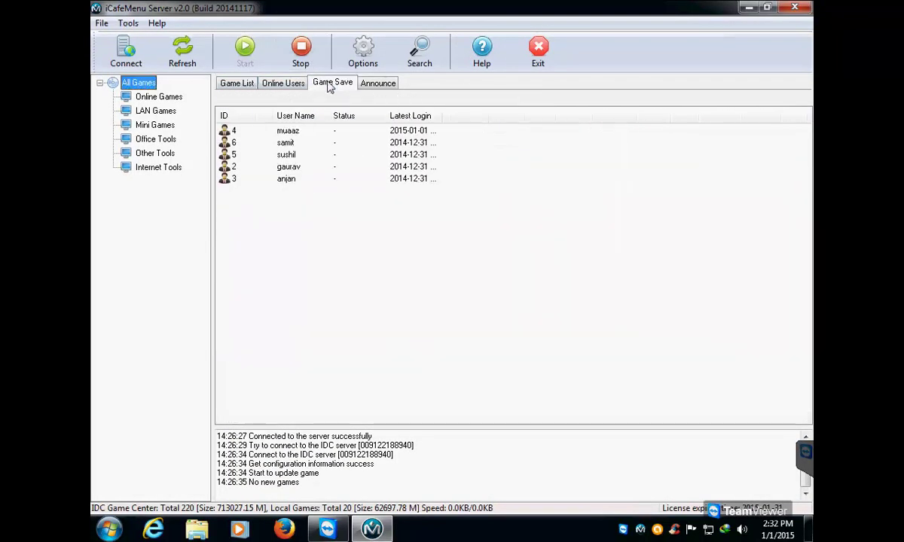
left_click(350, 138)
right_click(354, 125)
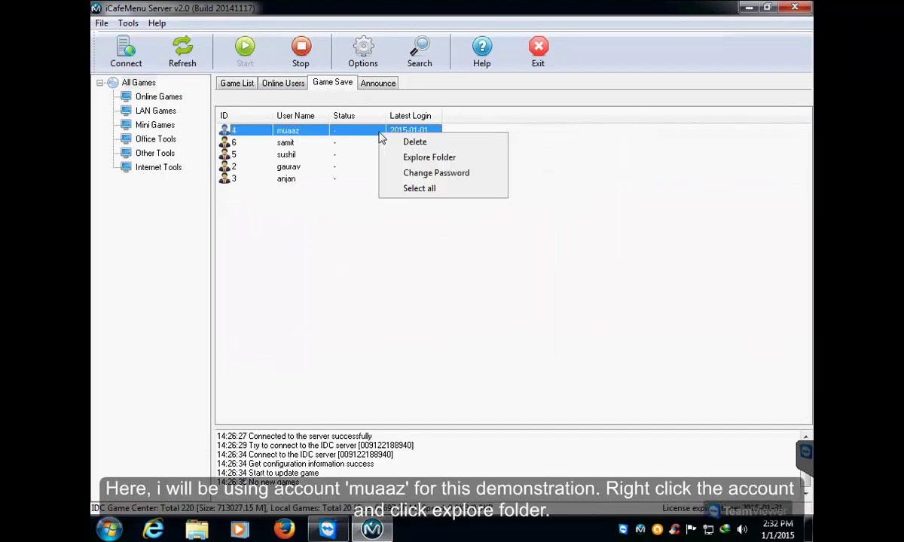
left_click(413, 157)
- Review the five saved-game zip archives, close the folder, and select the other user accounts
left_click_drag(459, 326, 444, 147)
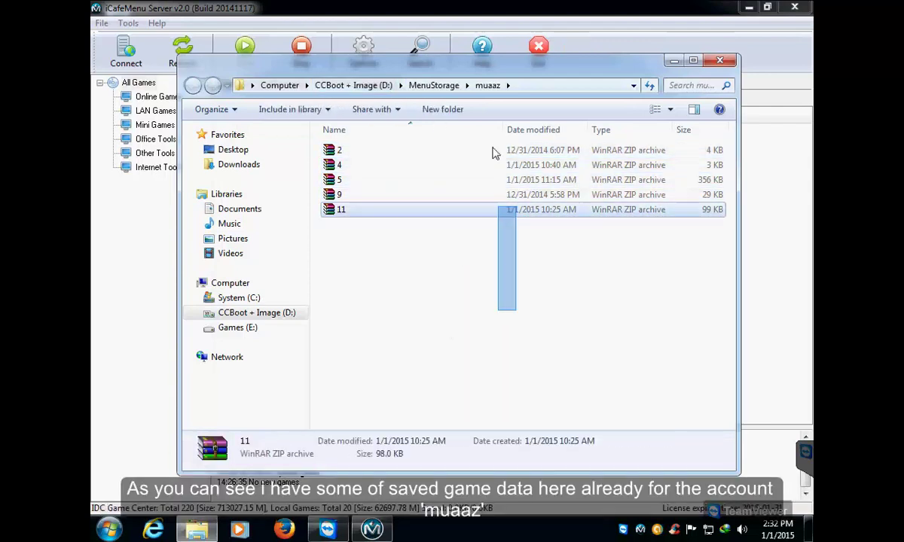
left_click(719, 60)
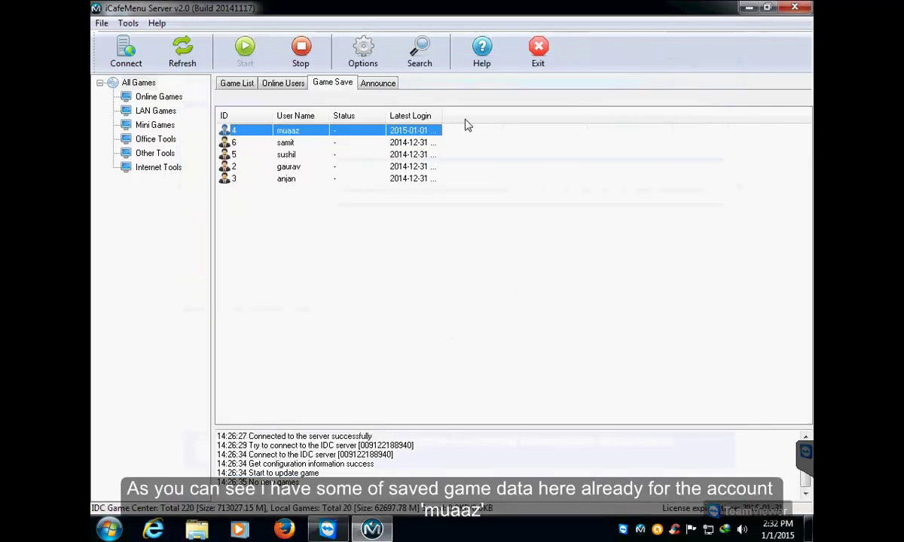
left_click(286, 143)
left_click(309, 155)
left_click(311, 179)
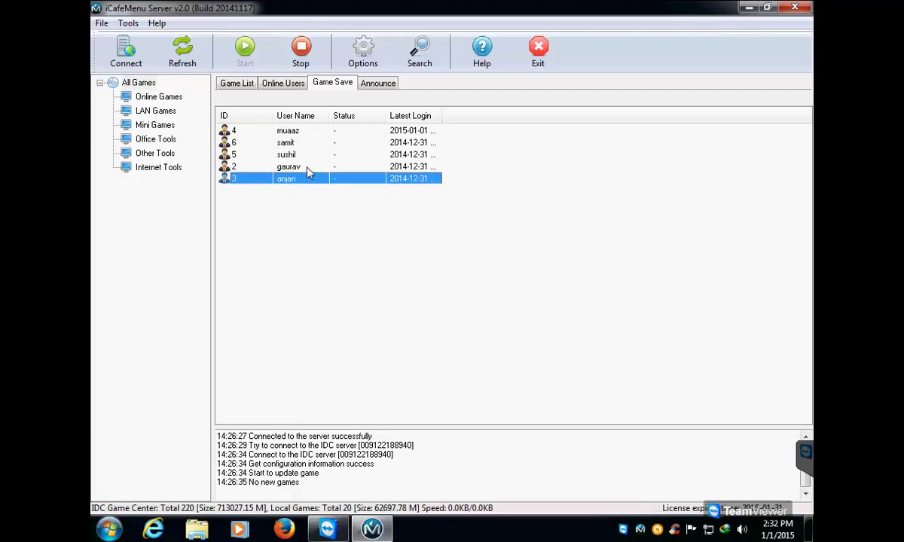
- Show the five client PCs and widen the Name, Status and IP Address columns
left_click(305, 131)
left_click(285, 84)
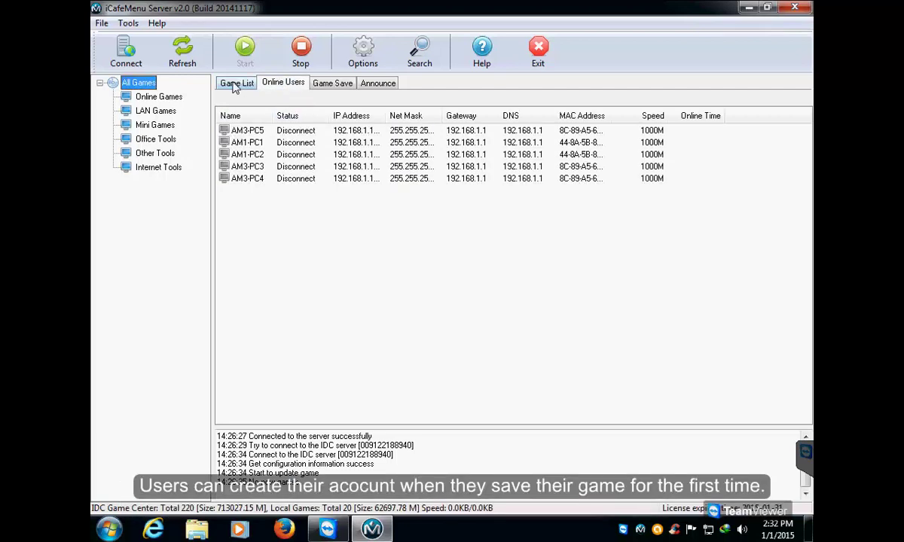
left_click(223, 81)
left_click(286, 88)
left_click_drag(346, 223, 319, 128)
left_click_drag(268, 110, 363, 113)
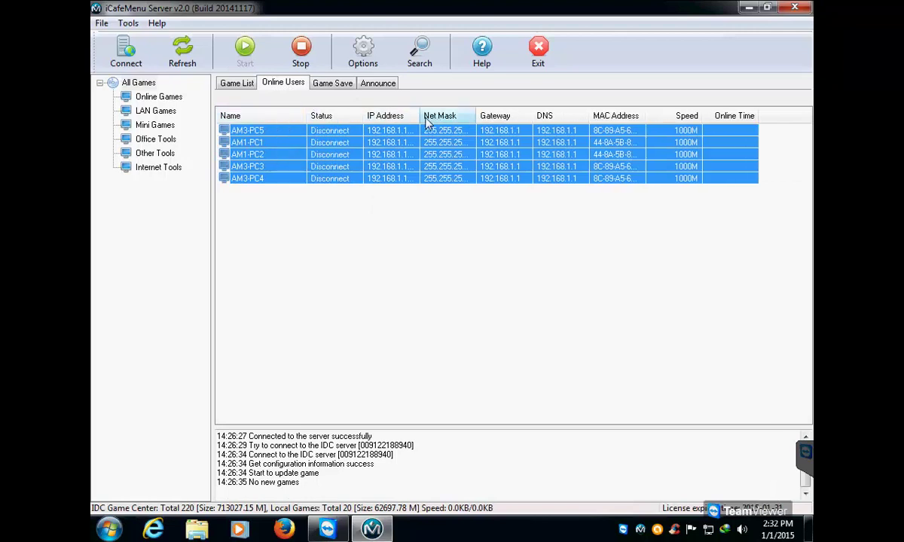
left_click_drag(420, 115, 460, 115)
left_click(461, 234)
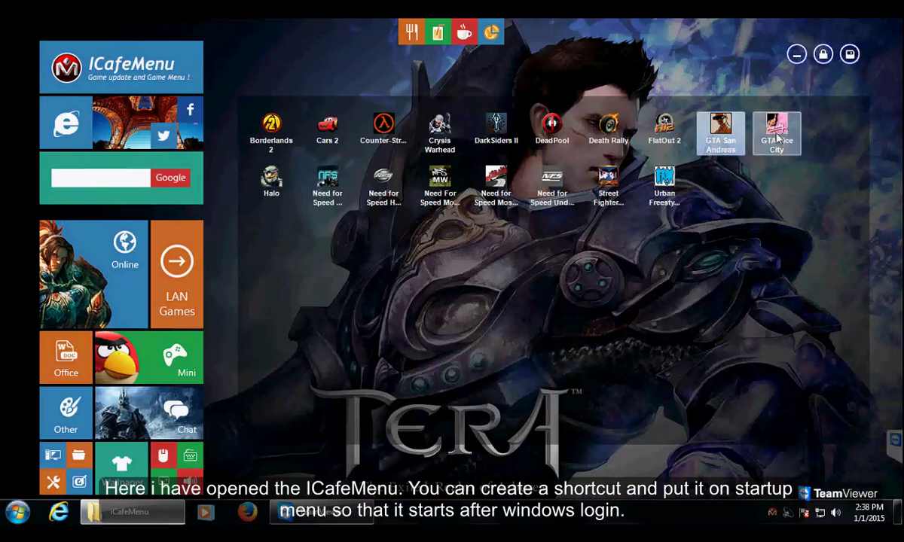
- Launch GTA San Andreas on the client and confirm AM1-PC1 shows as Connected on the server
left_click(724, 143)
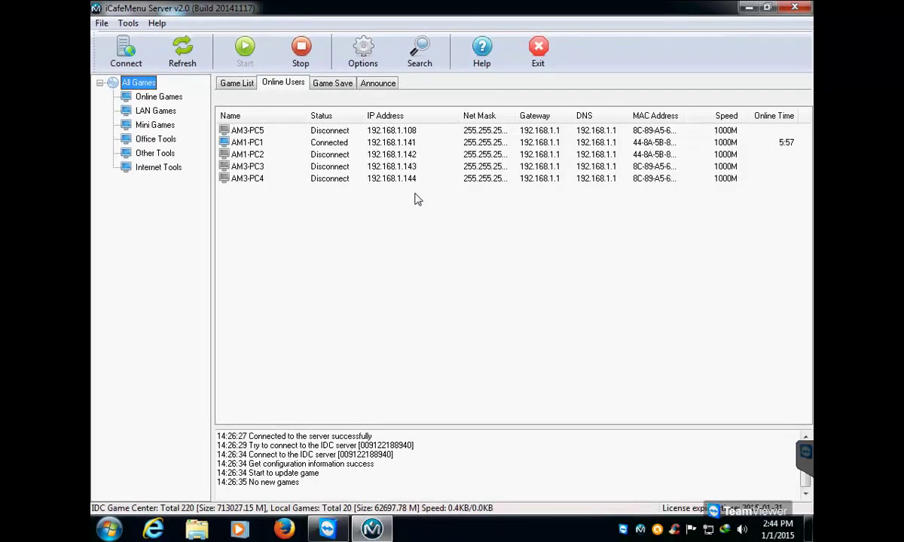
left_click(301, 143)
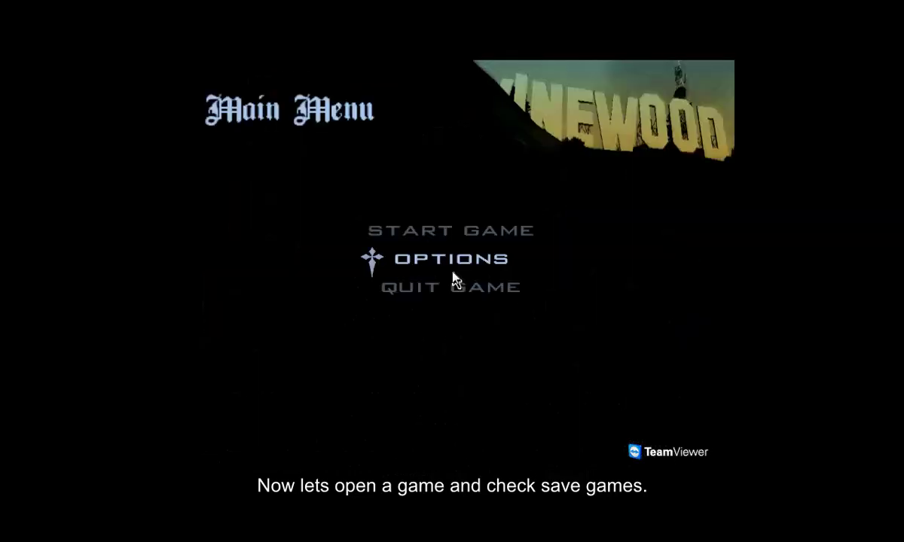
- Check the Load Game list, which shows all eight save slots empty, then return to the main menu
key("Up")
key("Up")
key("Return")
key("Down")
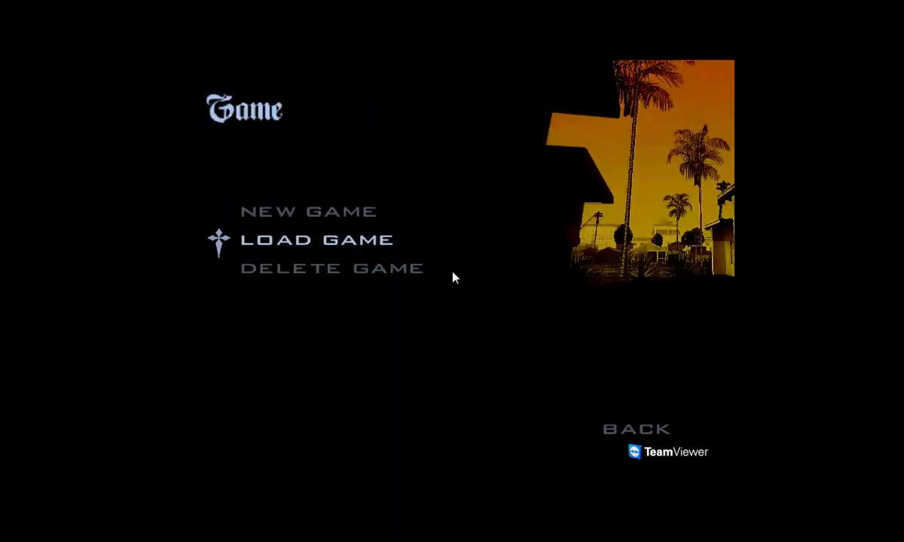
key("Return")
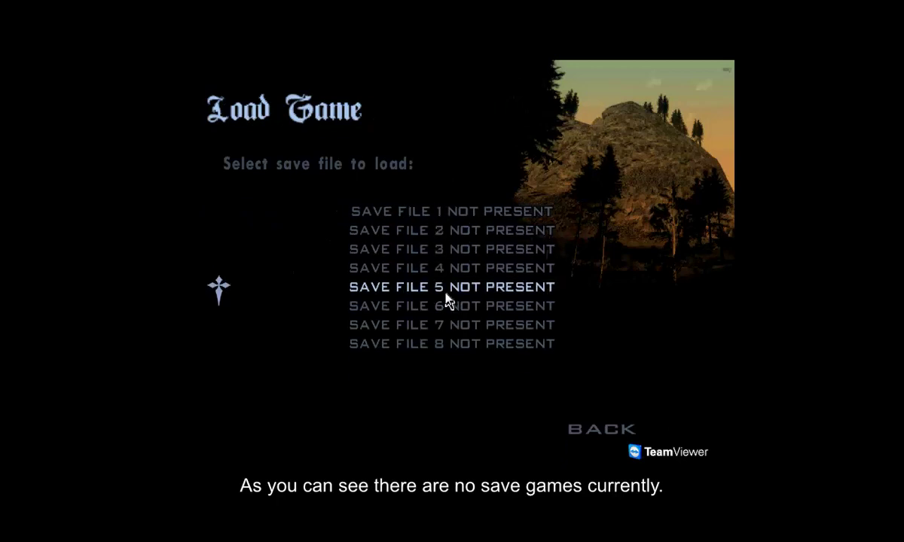
left_click(599, 434)
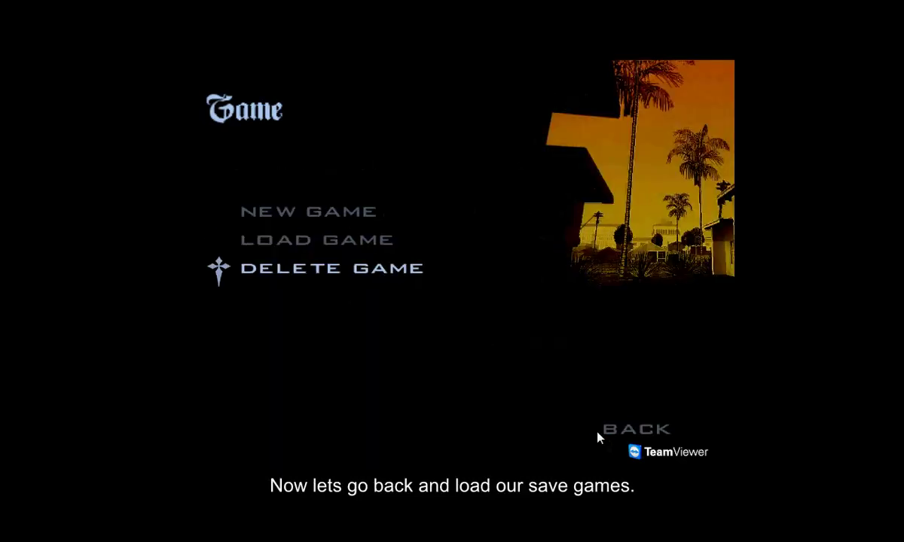
left_click(599, 436)
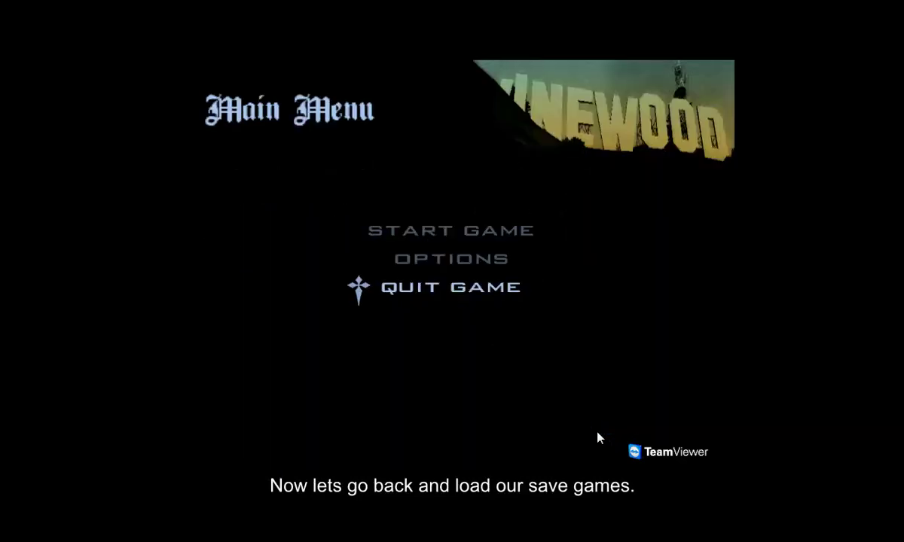
- Quit GTA San Andreas, answering Yes to the confirmation
key("Return")
key("Down")
key("Return")
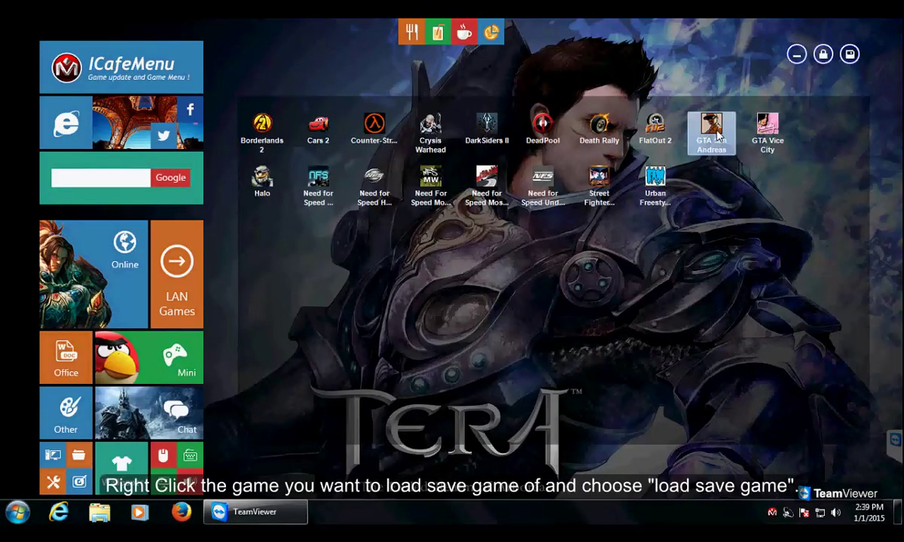
- Load GTA San Andreas game data by logging in with the account's username and password, then relaunch the game
right_click(718, 135)
left_click(747, 158)
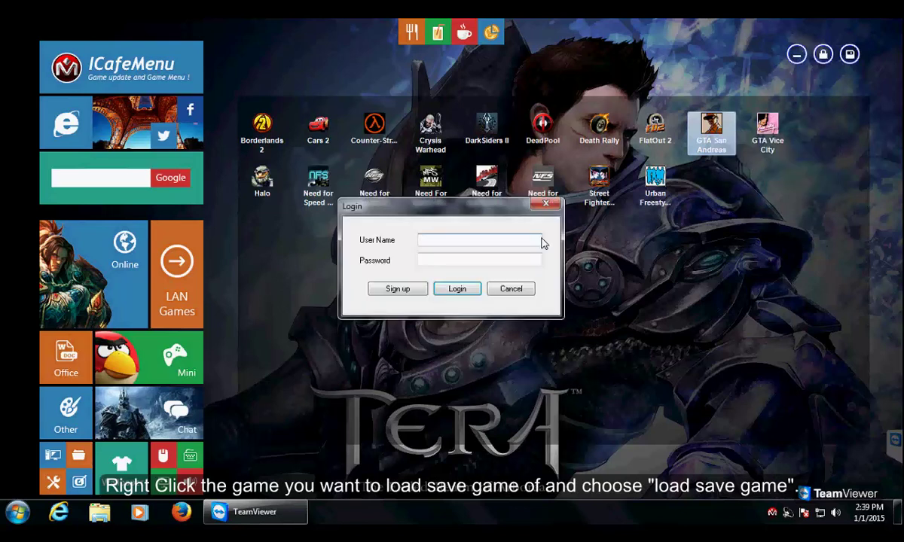
type("r")
type("uaaz")
key("Tab")
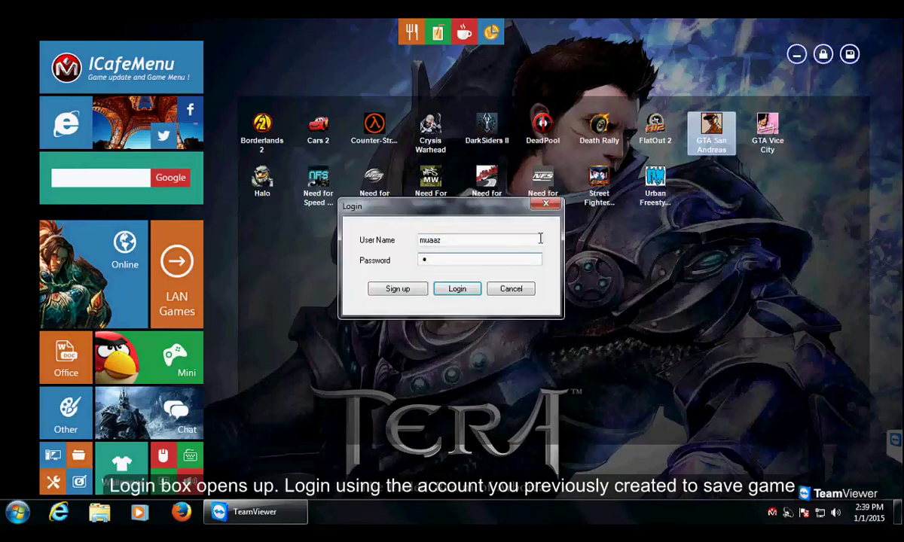
left_click(461, 292)
left_click(493, 296)
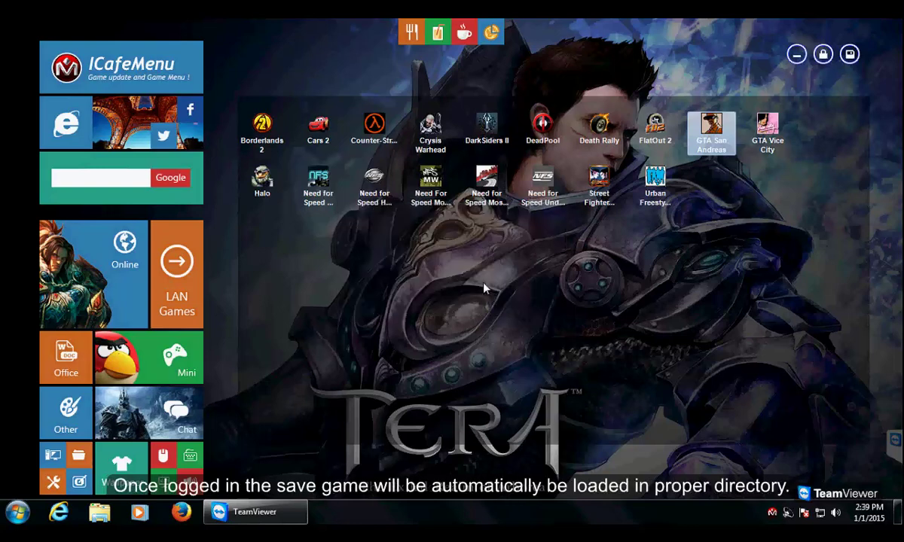
double_click(716, 135)
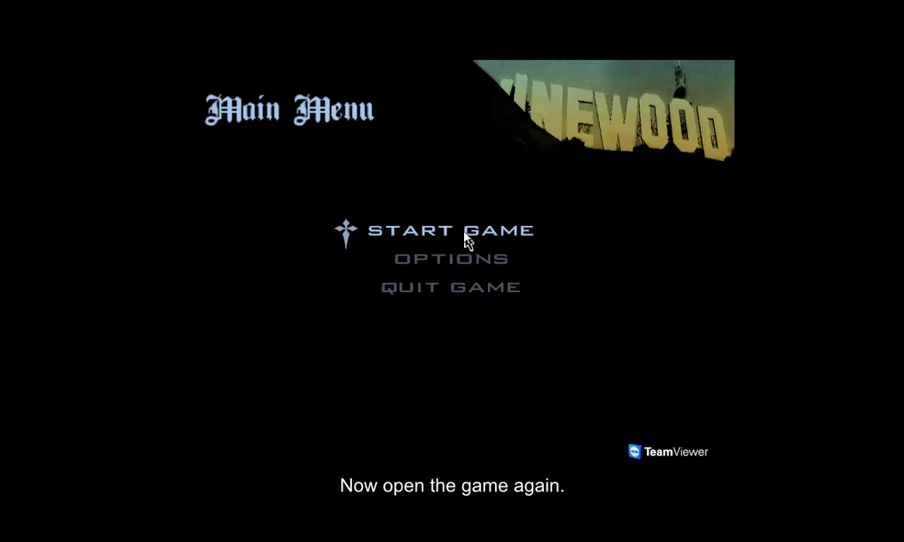
- Load the second BIG SMOKE save and walk CJ into the living room
left_click(392, 238)
left_click(392, 238)
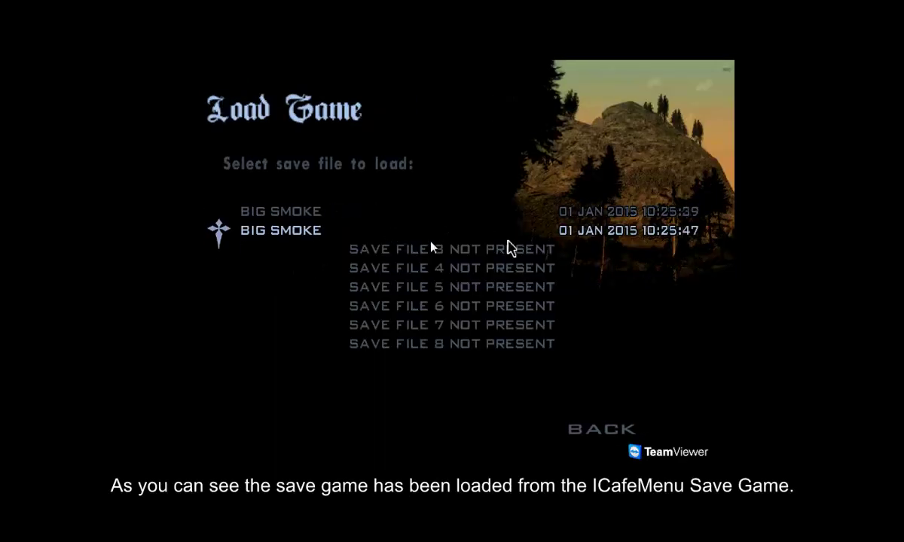
left_click(566, 237)
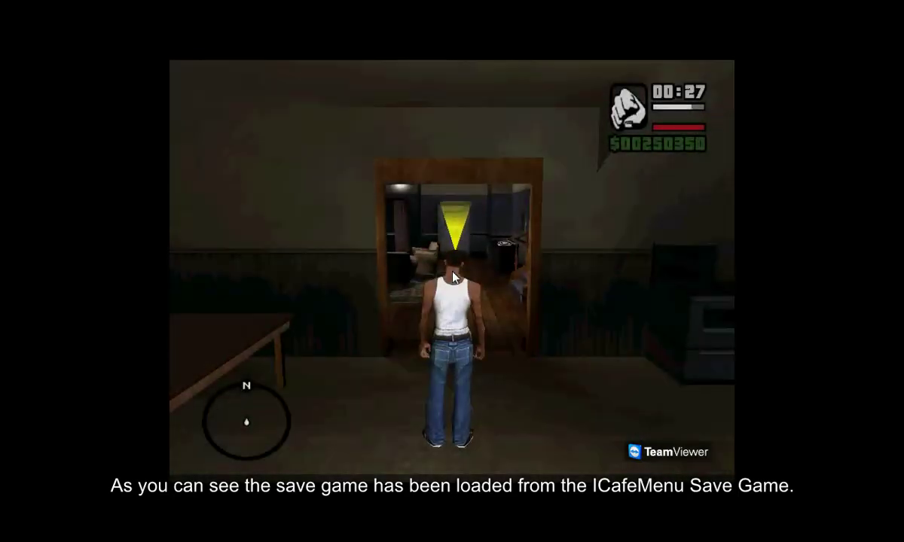
key("w")
key("w")
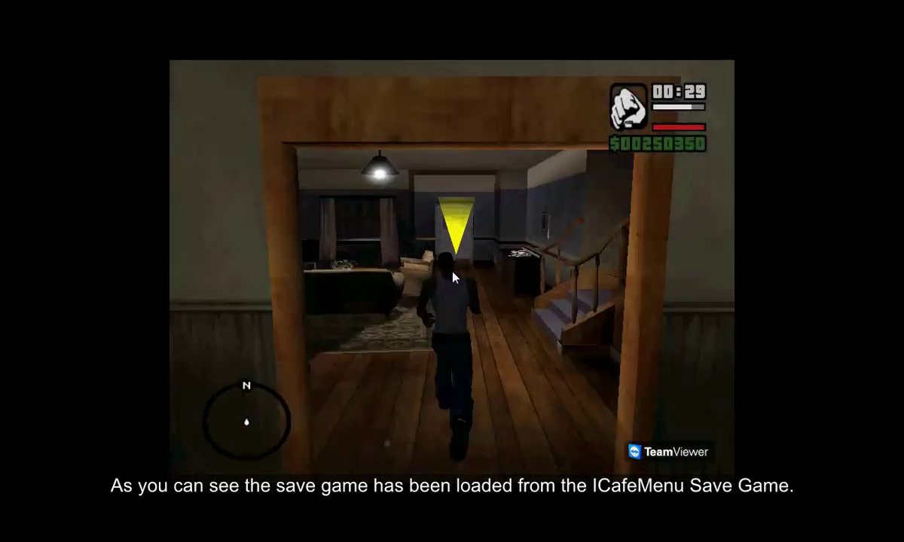
key("w")
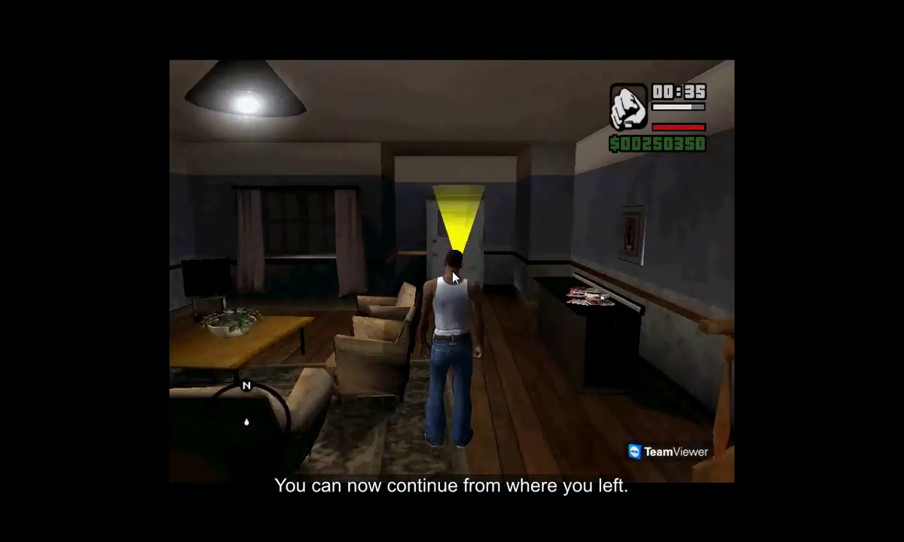
- Pause and quit GTA San Andreas to the desktop, confirming Yes
key("Escape")
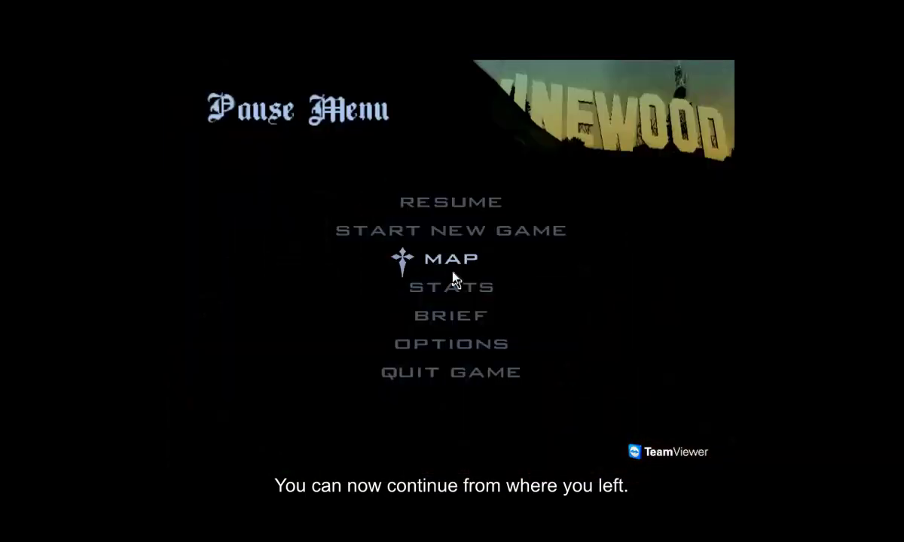
key("Up")
key("Up")
key("Up")
key("Return")
key("Down")
key("Return")
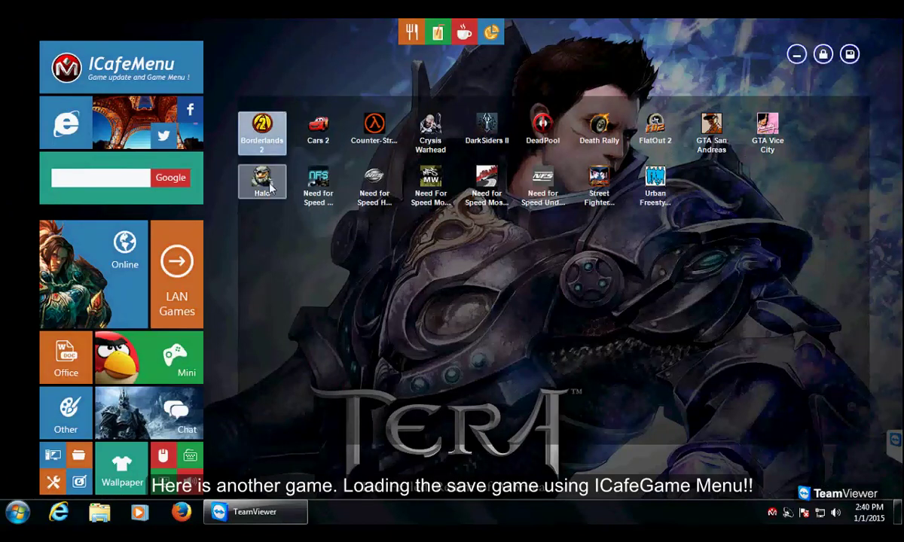
left_click(767, 132)
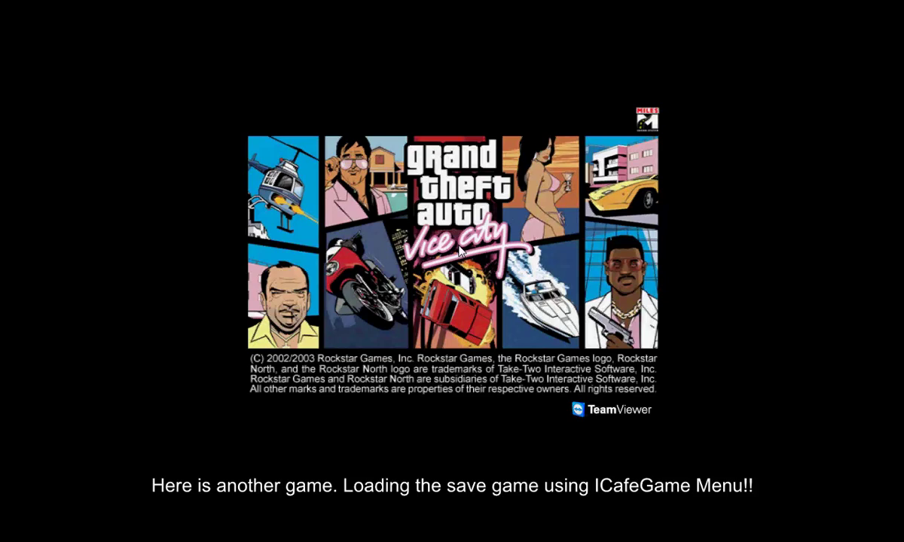
key("Up")
key("Return")
key("Down")
key("Return")
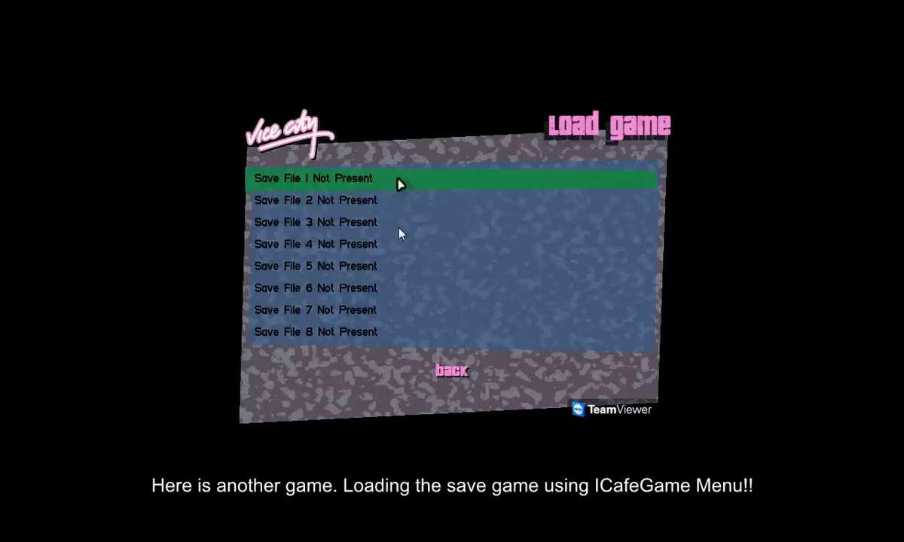
key("Escape")
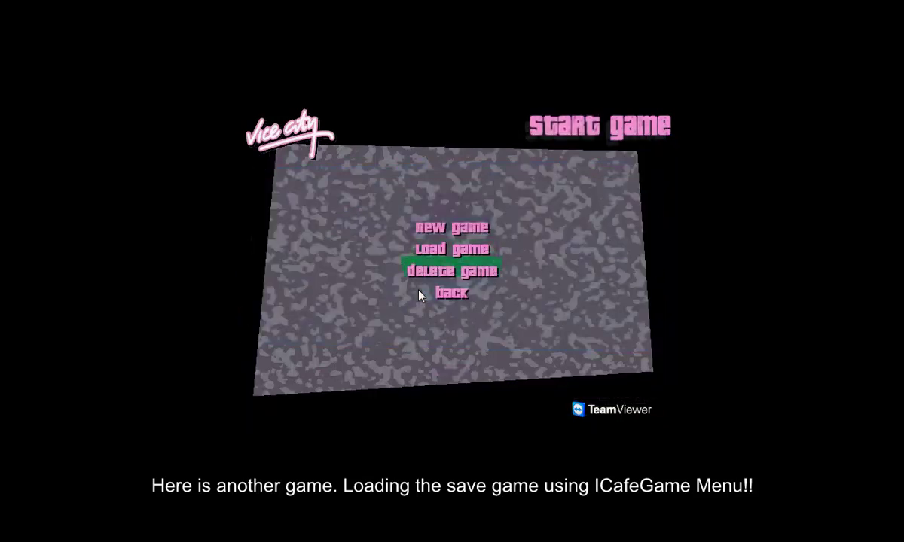
key("Escape")
key("Down")
key("Down")
key("Return")
key("Down")
key("Return")
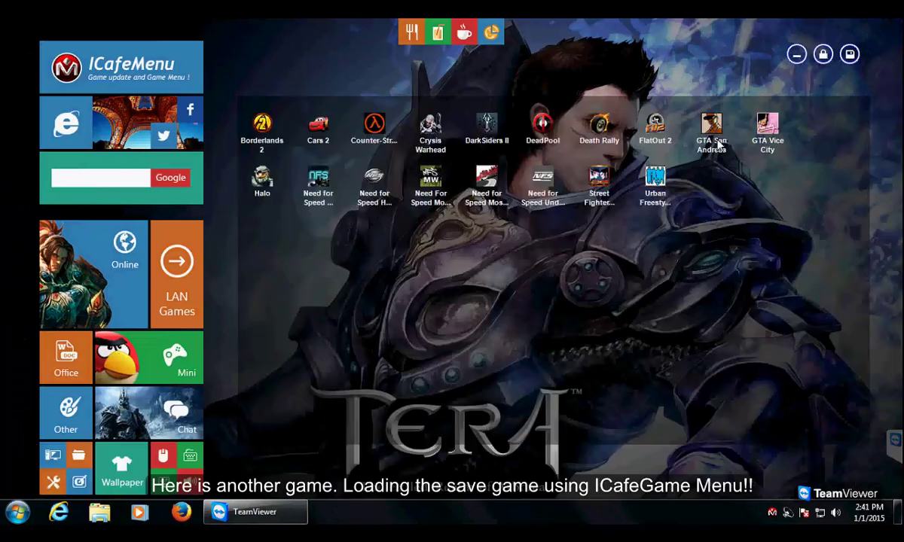
- Restore GTA Vice City's saved data with Load Game Data... and acknowledge the success message
right_click(770, 136)
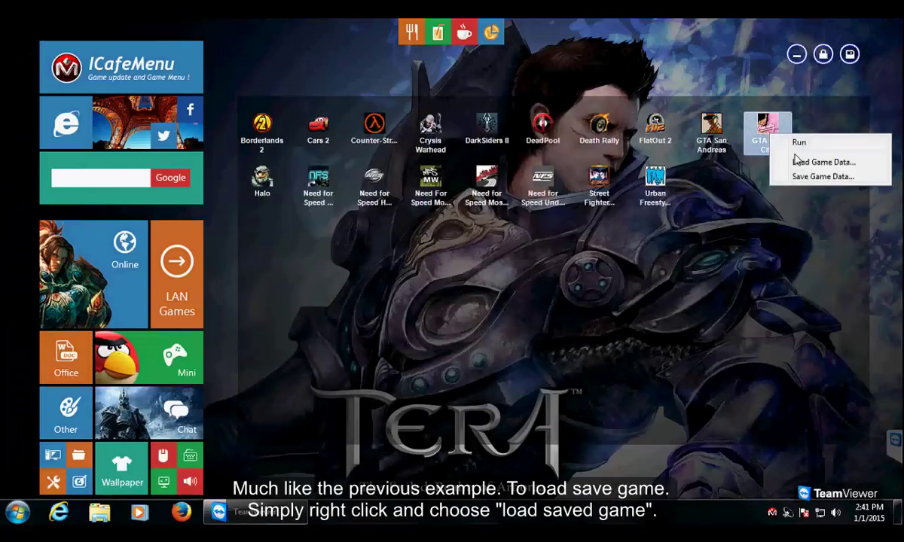
left_click(797, 160)
left_click(491, 294)
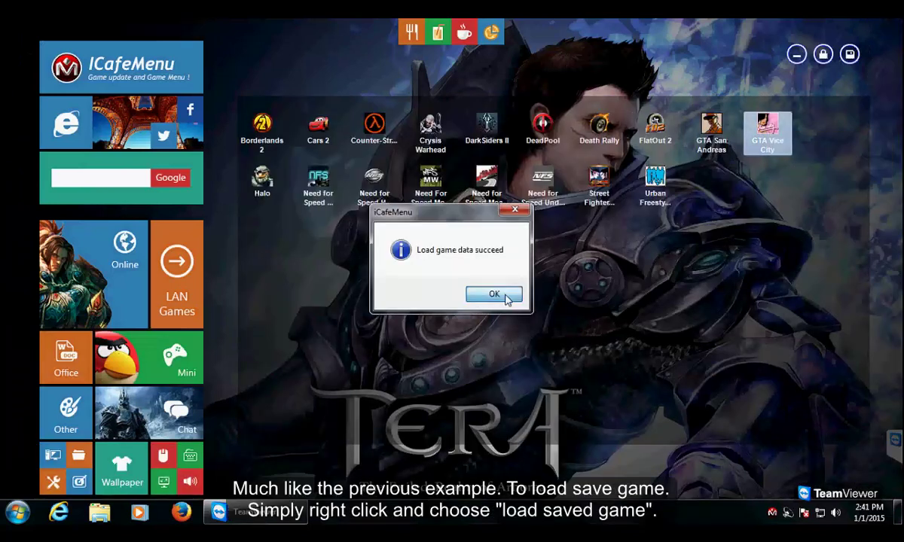
- Launch GTA Vice City and open its Start Game > Load Game list
double_click(769, 139)
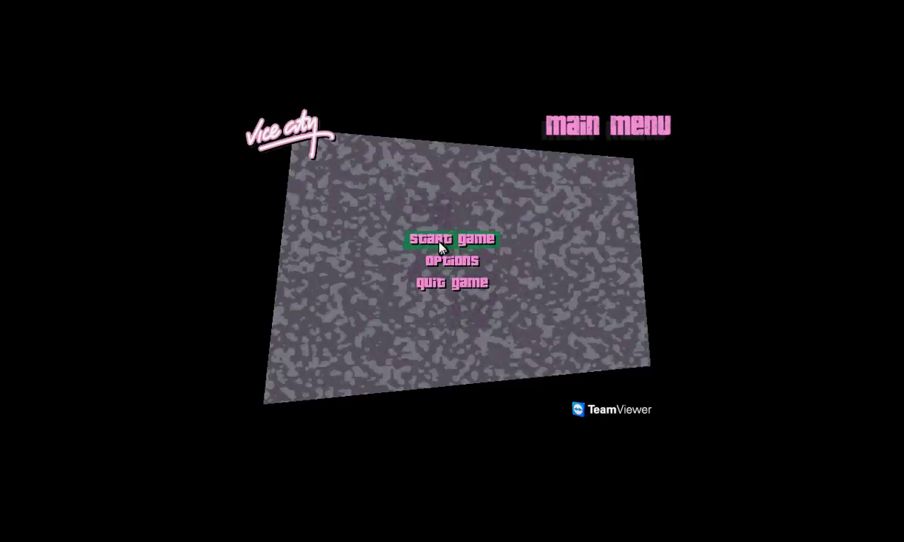
left_click(441, 247)
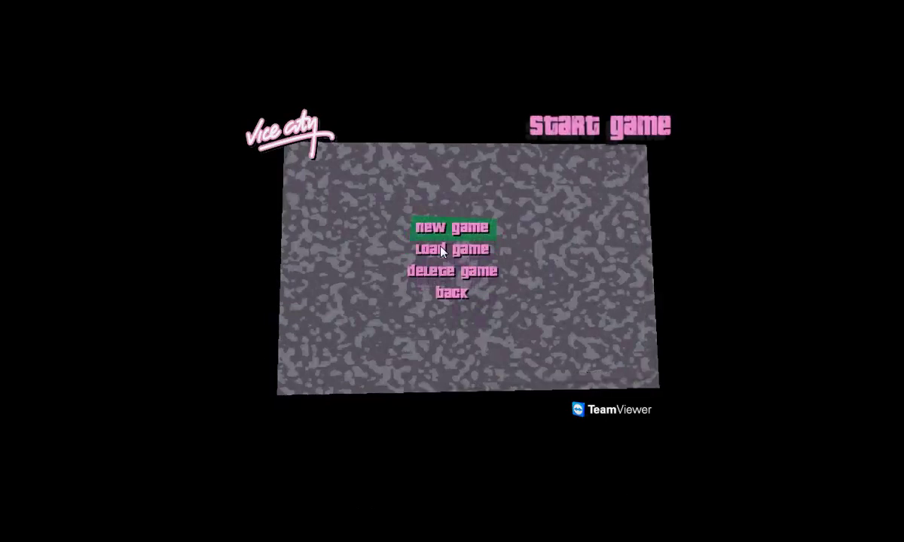
left_click(442, 247)
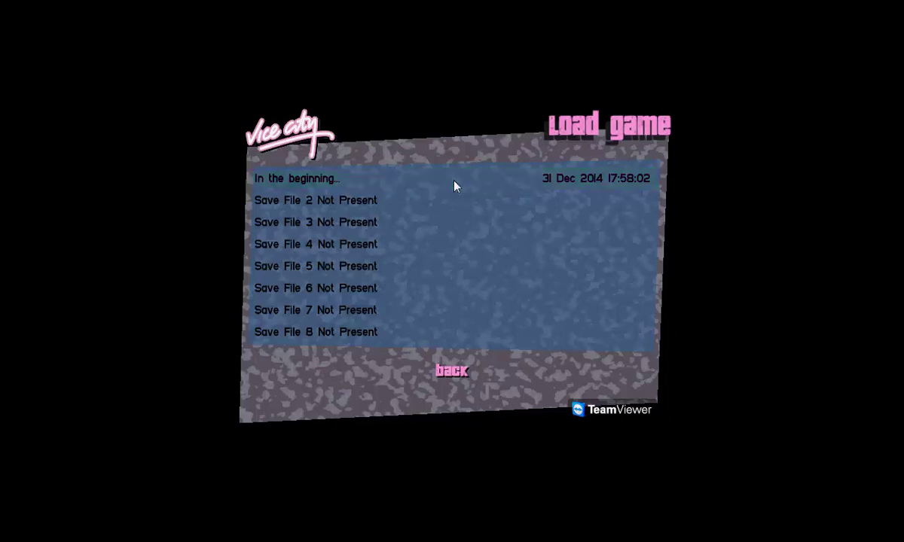
- Load the 'In the beginning...' save and walk toward the pink marker at the counter
left_click(455, 185)
left_click(452, 279)
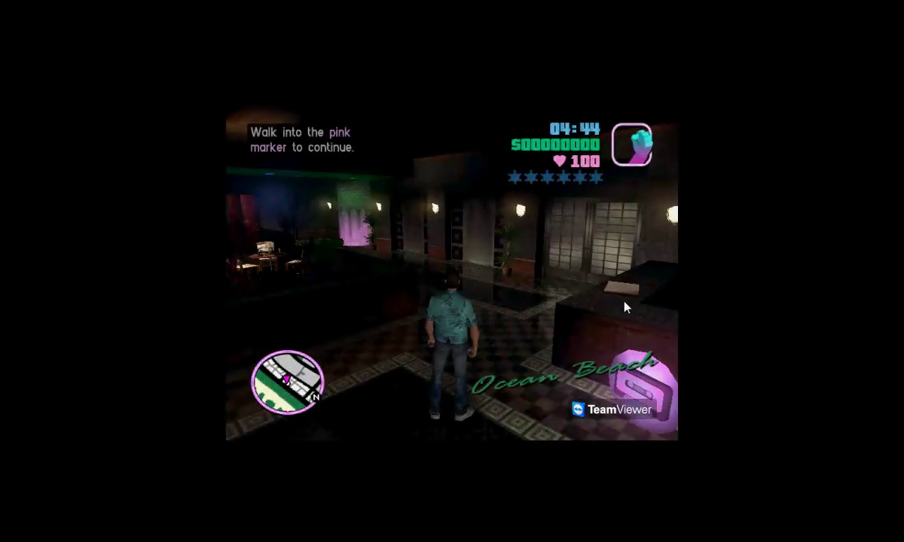
key("w")
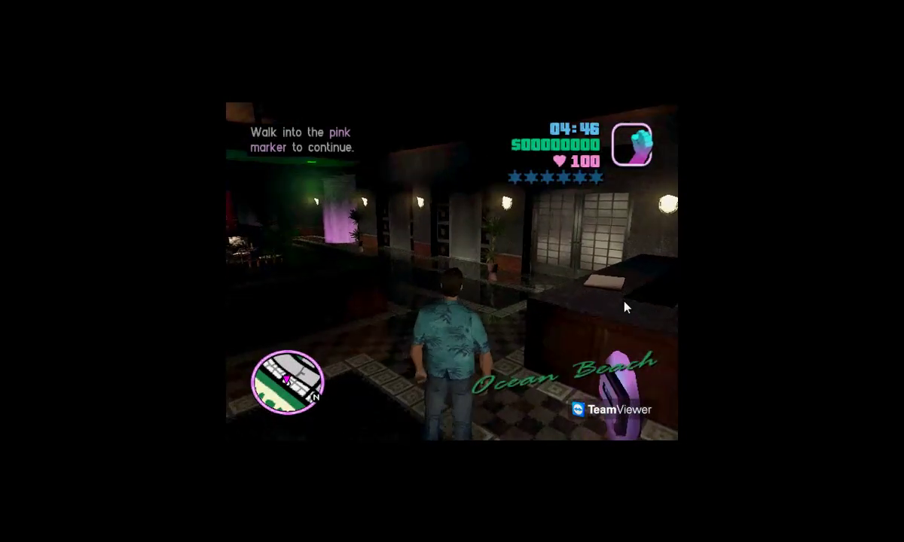
key("w")
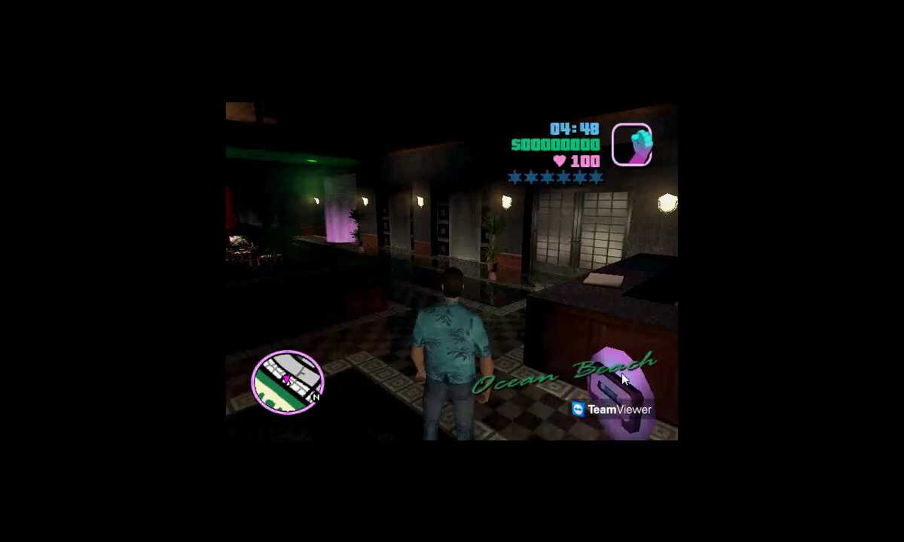
key("w")
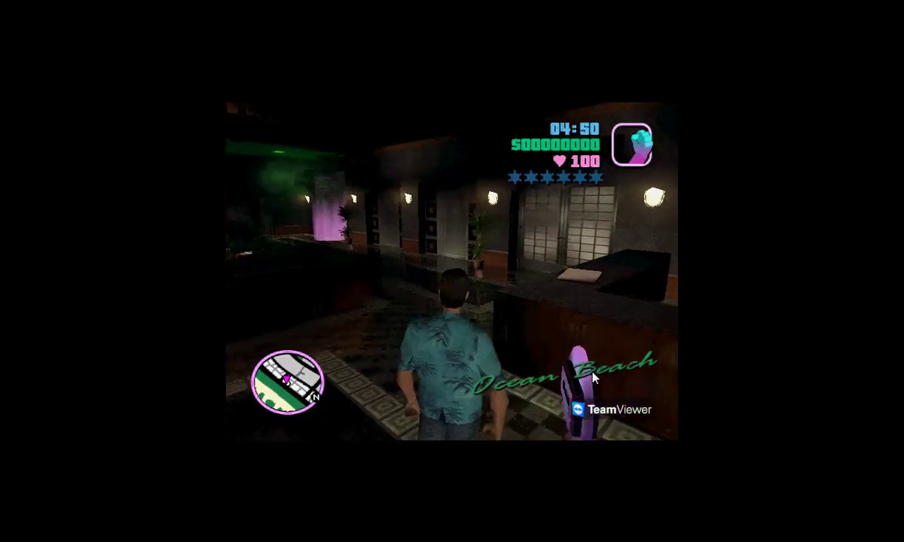
key("w")
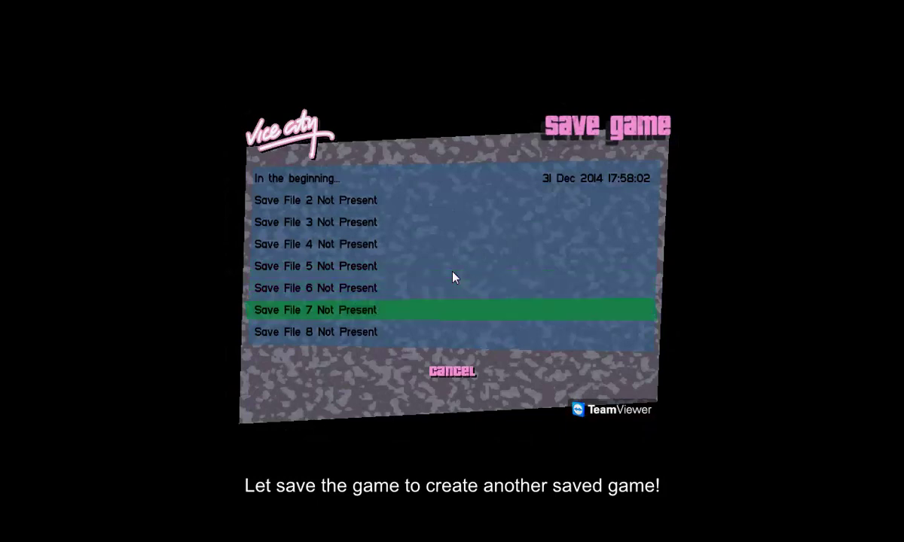
- Save the Vice City game into Save File 7
left_click(307, 312)
left_click(463, 281)
left_click(454, 282)
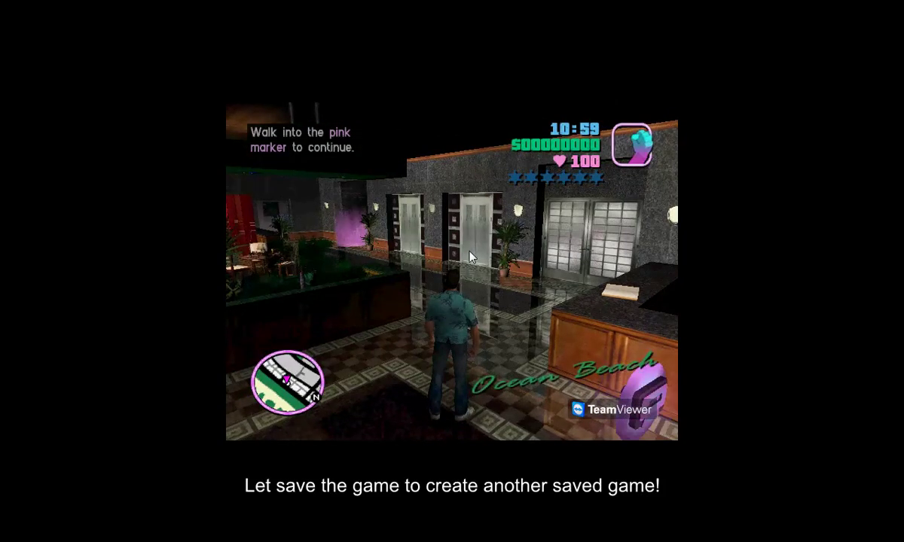
- Check the saved games list from the pause menu, then quit GTA Vice City
key("Escape")
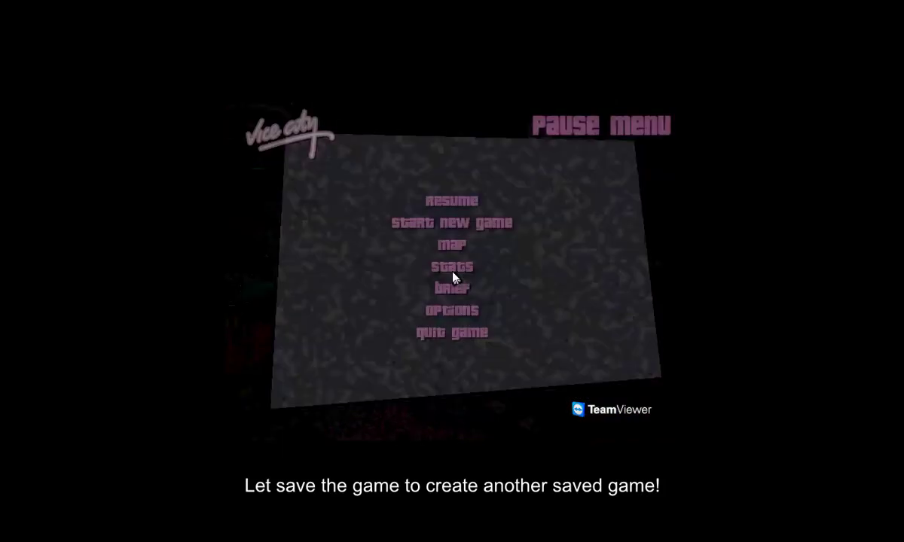
left_click(461, 222)
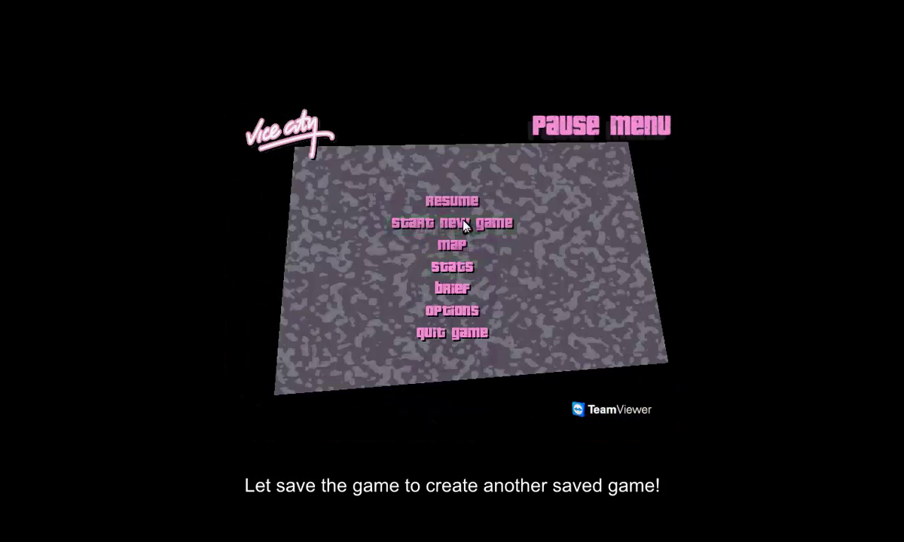
left_click(458, 255)
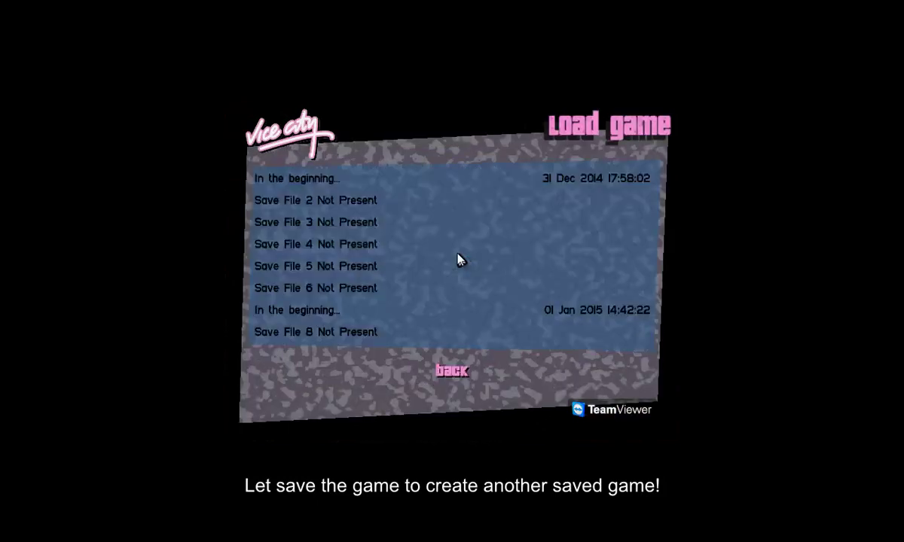
key("Escape")
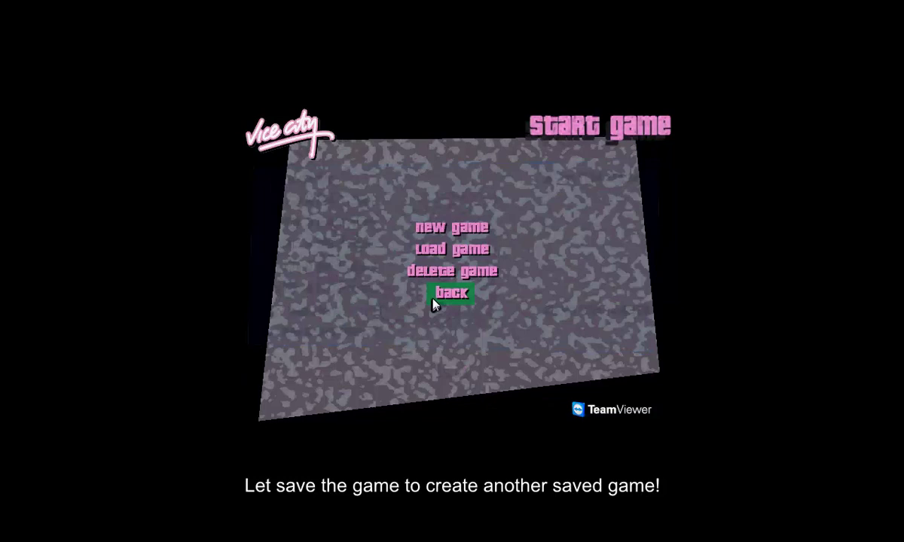
left_click(448, 299)
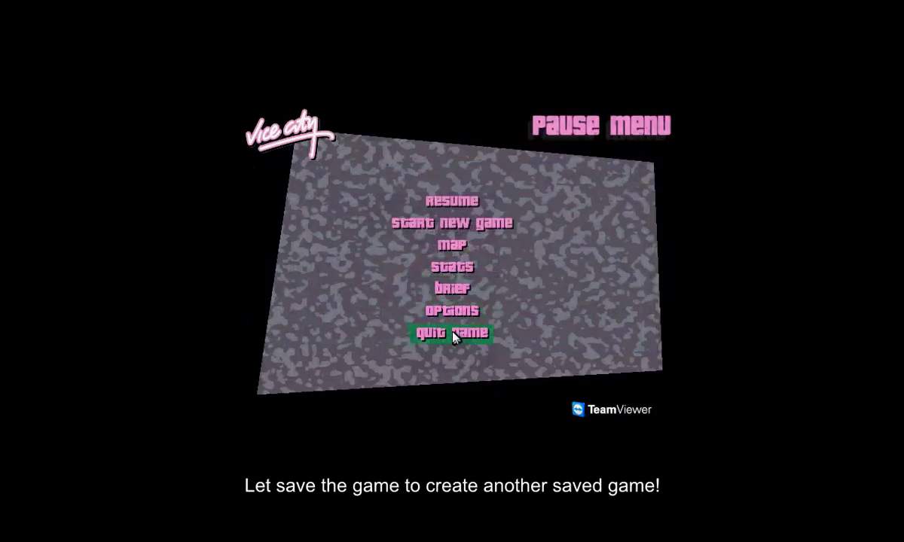
left_click(452, 336)
left_click(459, 287)
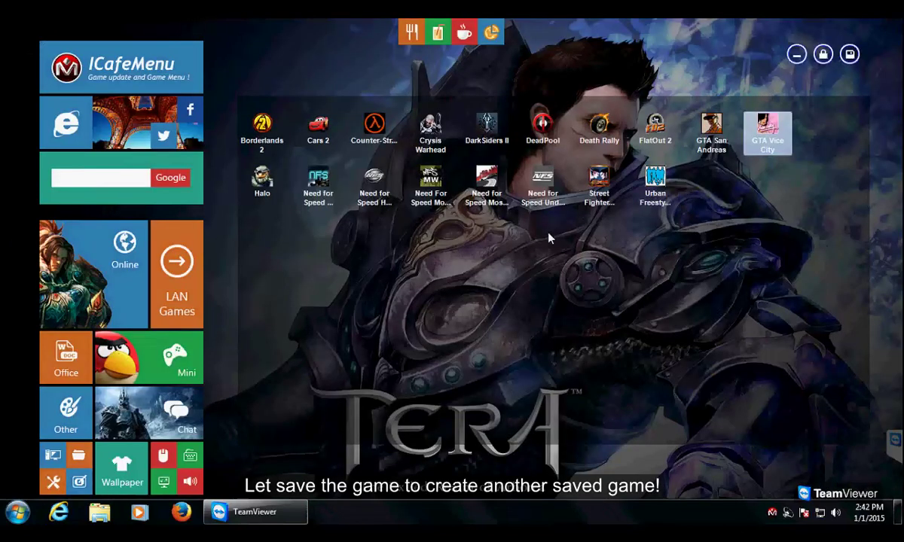
- Back up GTA Vice City's game data for the account with Save Game Data
right_click(772, 138)
left_click(826, 180)
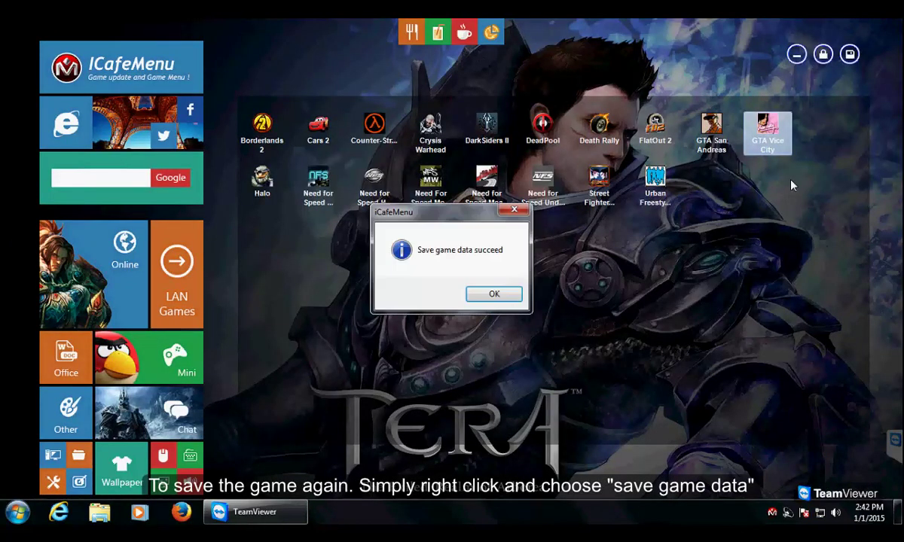
left_click(494, 294)
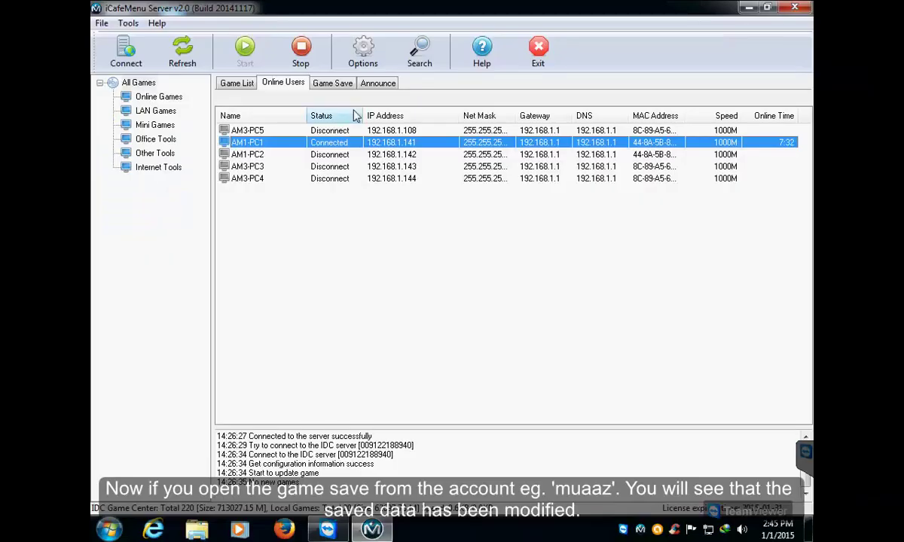
- Open the logged-in user's save folder from the Game Save list via Explore Folder
left_click(336, 85)
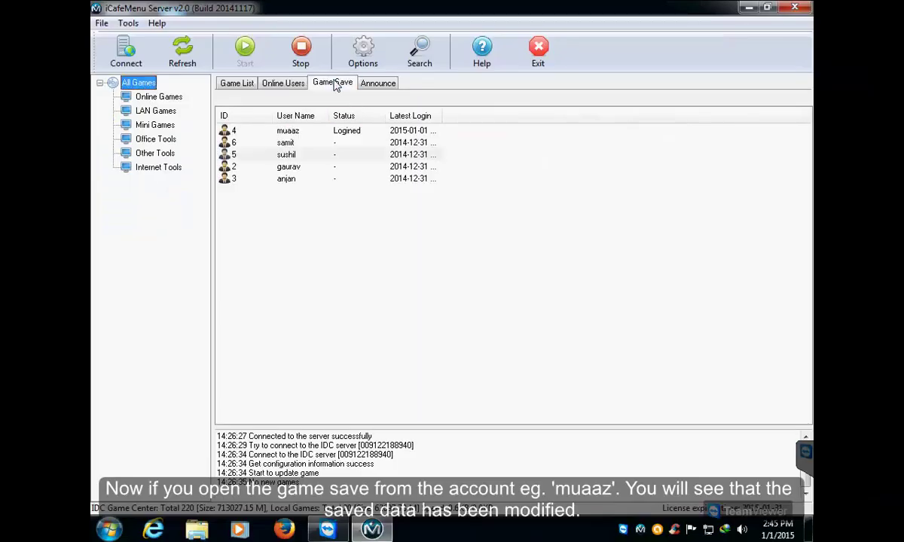
right_click(295, 133)
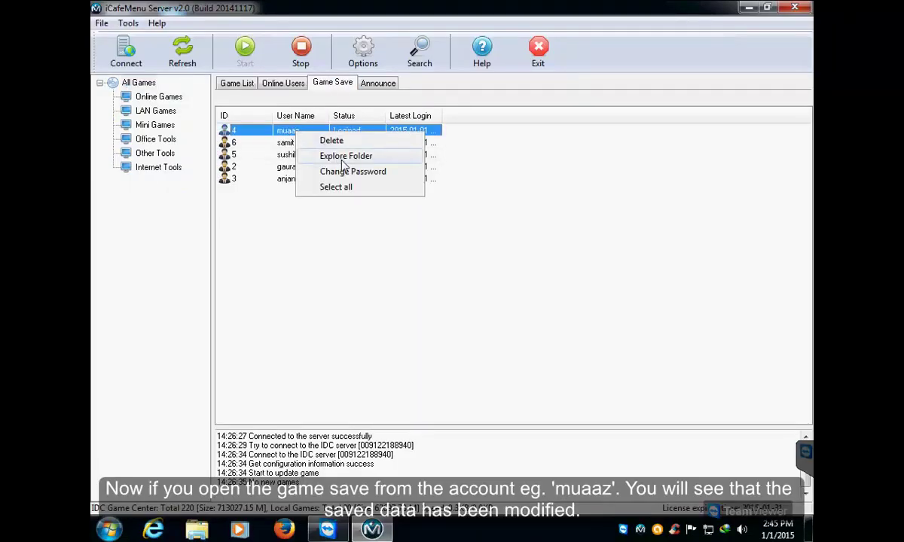
left_click(341, 158)
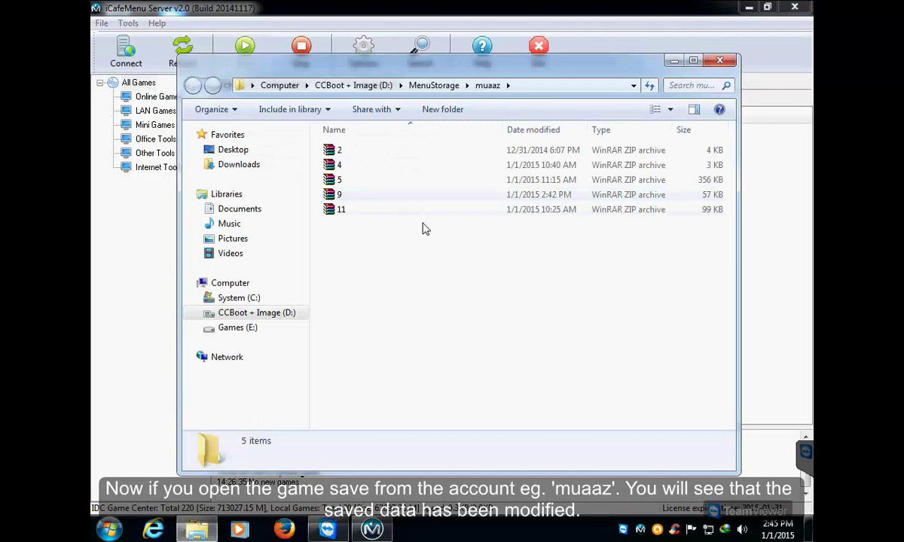
- Check details of save archives 2, 4, 5 and 9, then close the save folder
left_click(518, 180)
left_click(521, 165)
left_click(523, 181)
left_click(524, 195)
left_click(525, 181)
left_click(525, 195)
left_click(528, 180)
left_click(530, 165)
left_click(532, 151)
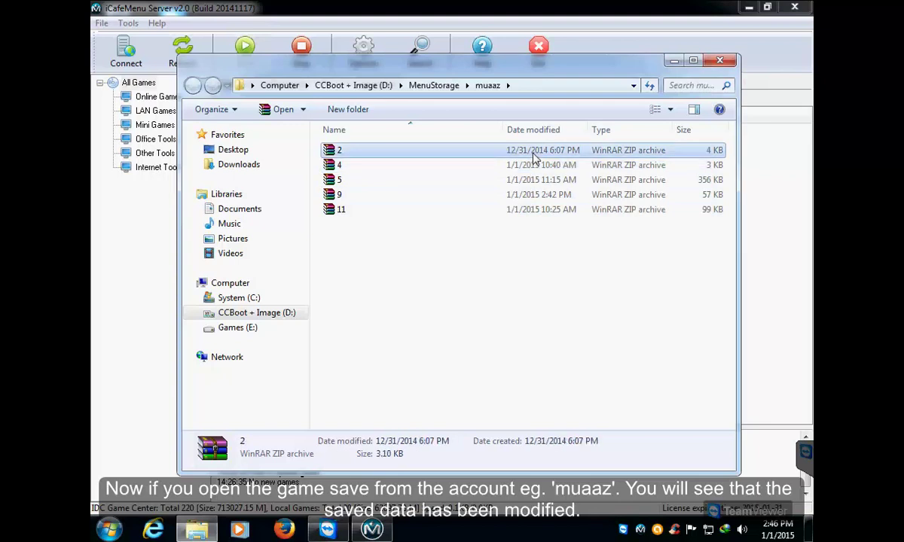
left_click(719, 60)
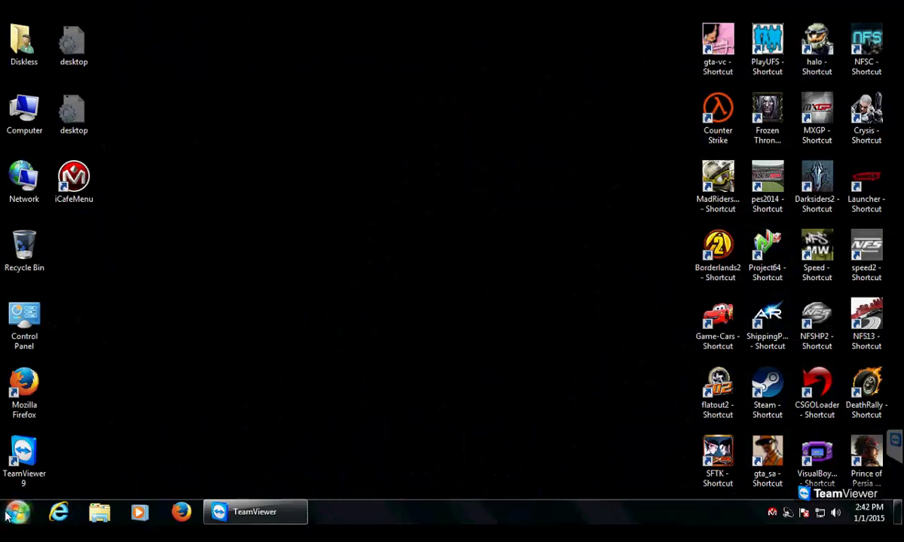
- Open Device Manager from Computer's system properties and expand Disk drives to show the CCBoot iSCSI disks
left_click(15, 513)
left_click(220, 323)
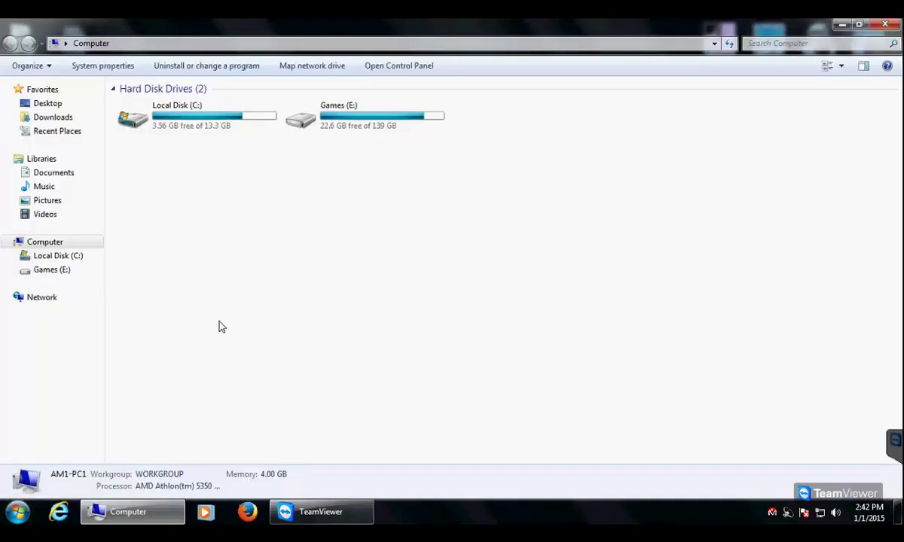
right_click(374, 296)
left_click(430, 419)
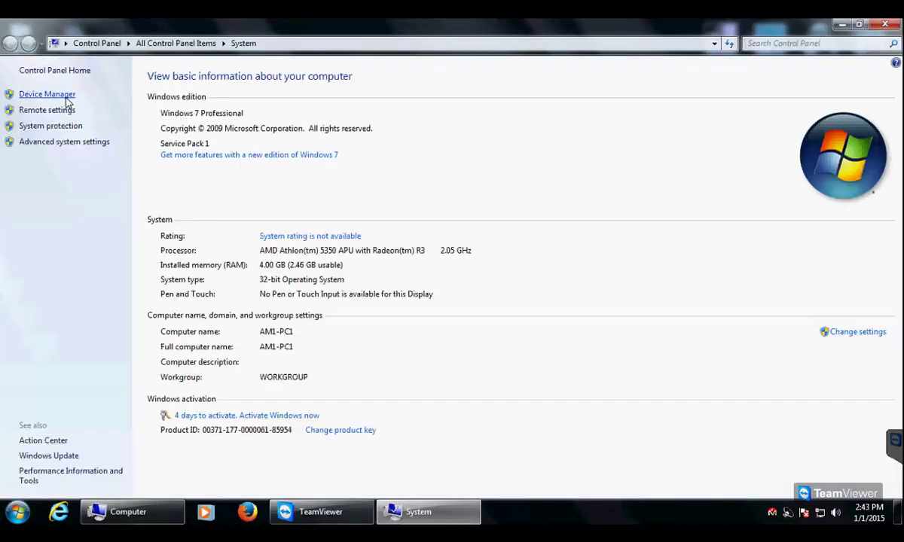
left_click(67, 101)
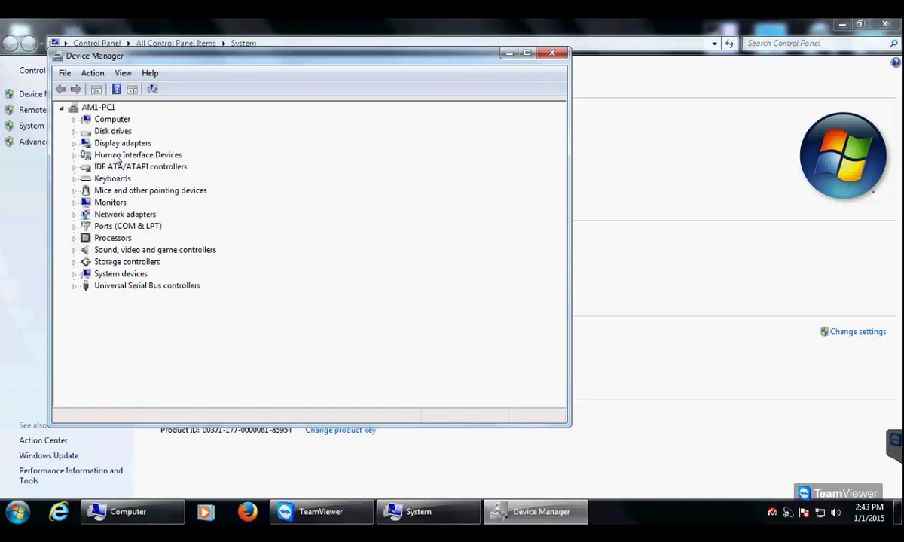
double_click(117, 133)
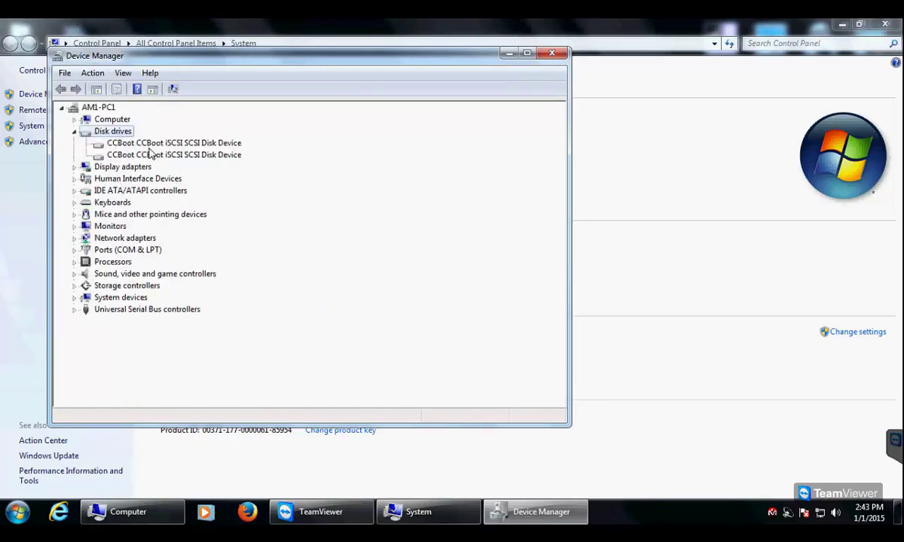
- Browse the CCBootClient program group in All Programs, then close Device Manager
left_click(17, 513)
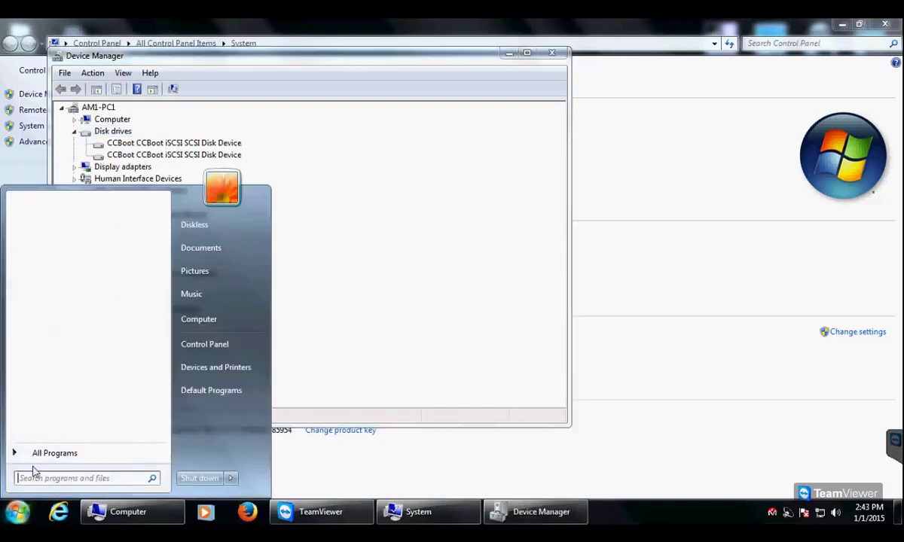
left_click(42, 452)
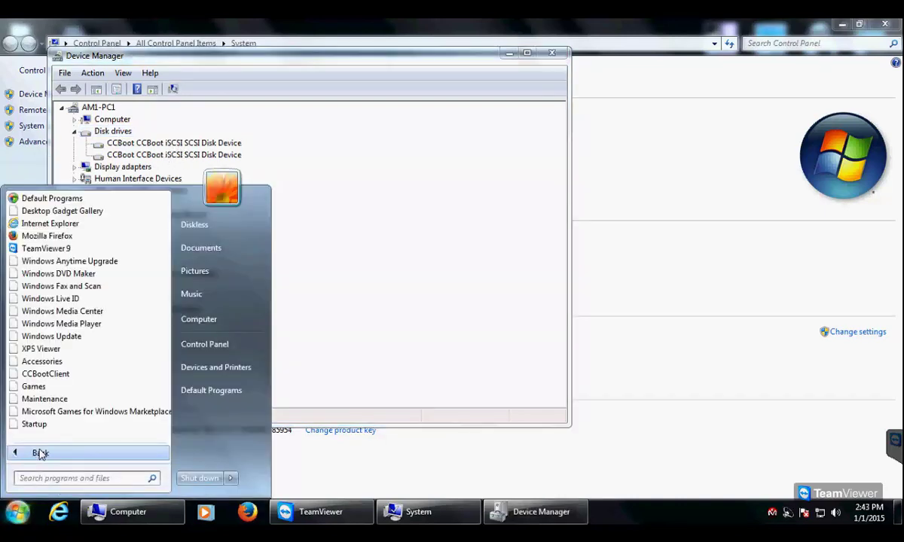
left_click(55, 375)
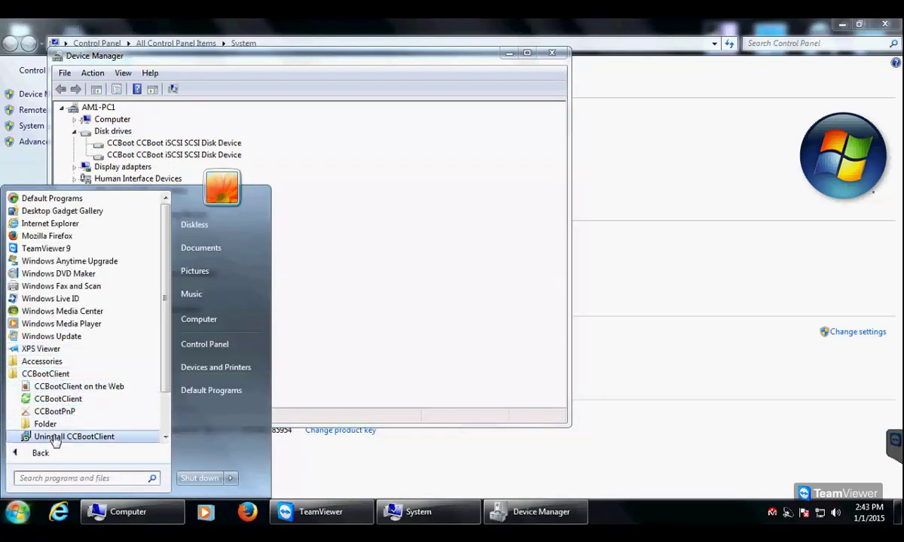
left_click(413, 327)
left_click(552, 55)
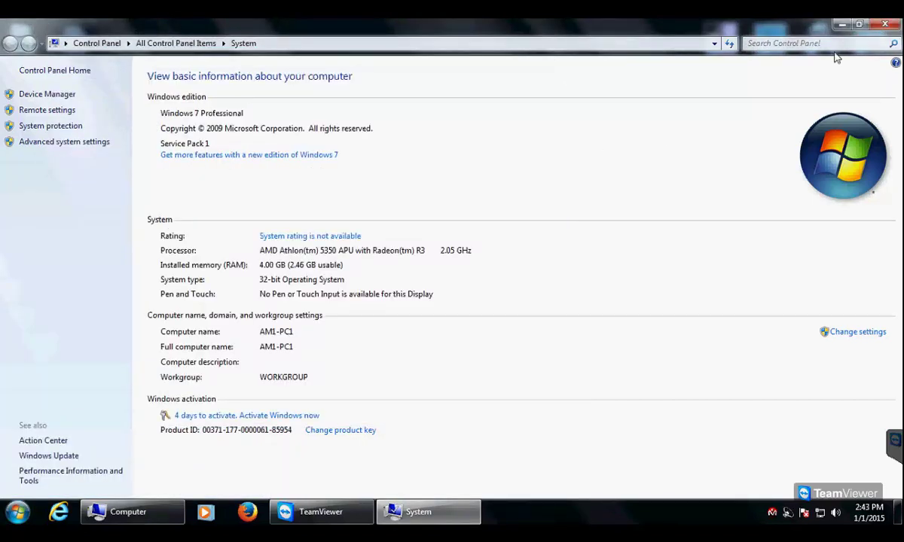
- Launch the iCafeMenu application from Games (E:) > iCafeMenu and close the folder window
left_click(890, 28)
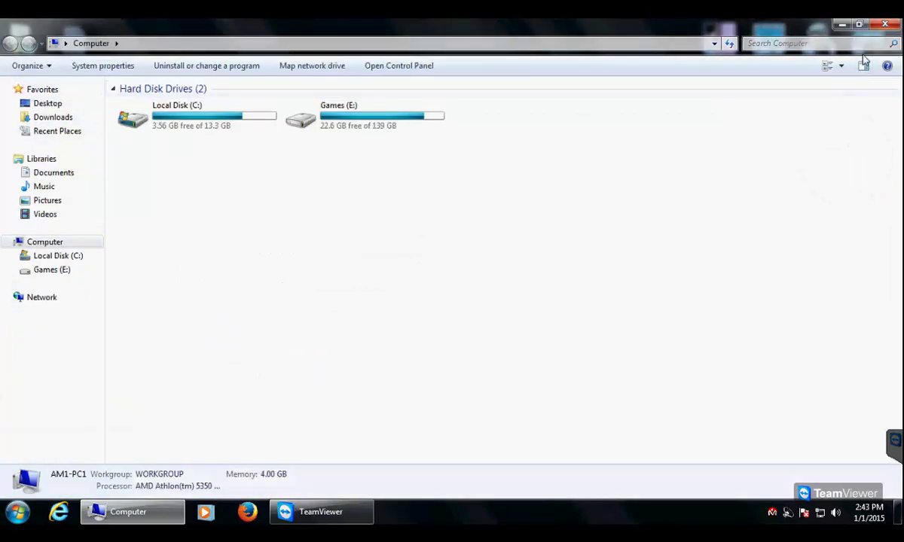
double_click(427, 117)
left_click(157, 285)
double_click(157, 287)
left_click(174, 136)
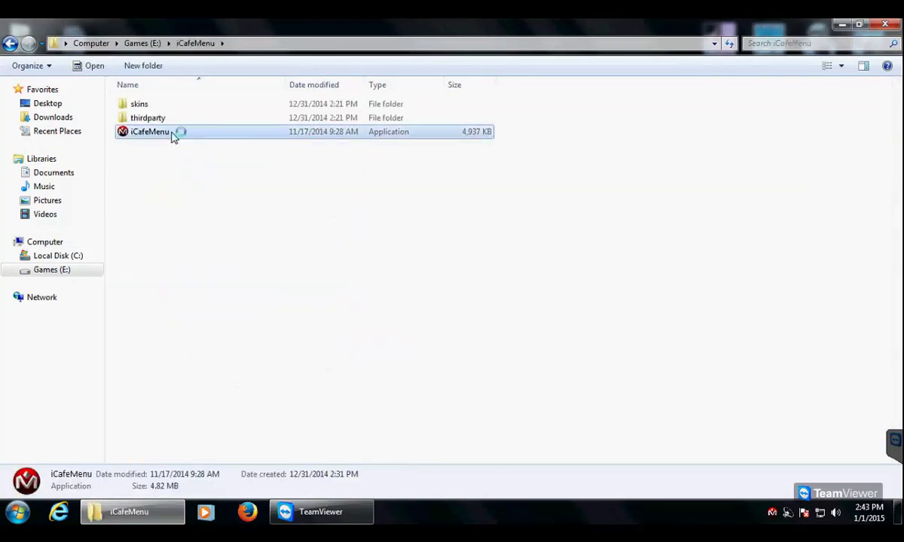
left_click(885, 24)
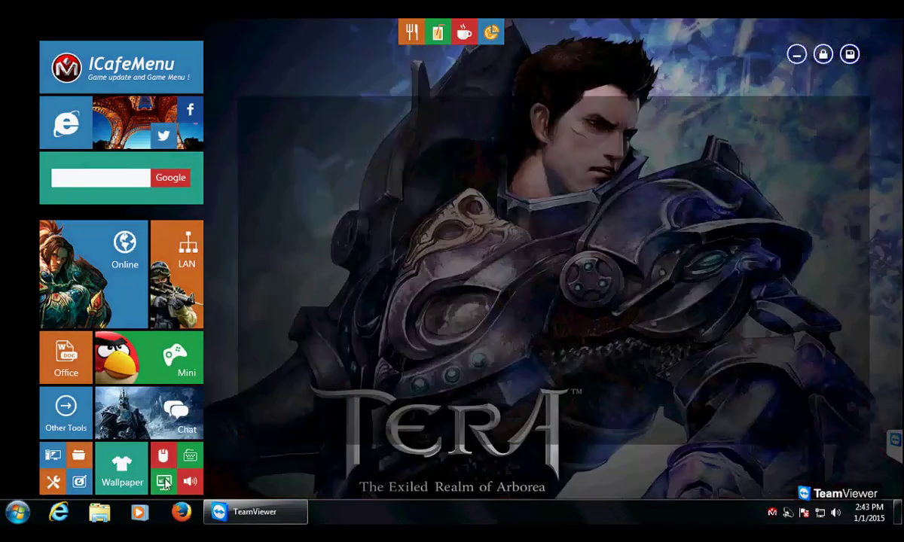
- Look at the 1024 x 768 screen resolution option and cancel without changes
left_click(164, 483)
left_click(354, 241)
key("Up")
key("Up")
key("Up")
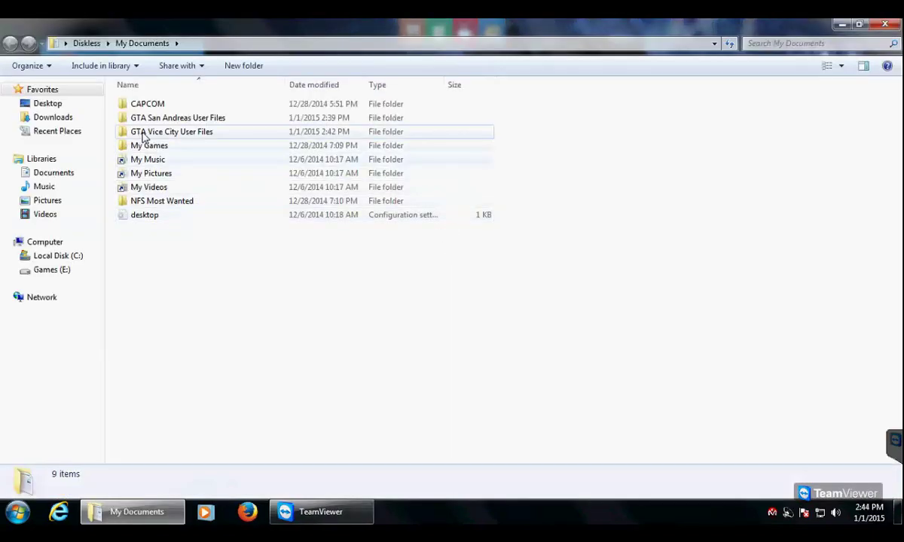
left_click(157, 134)
- Check the My Games, GTA Vice City and GTA San Andreas User Files folders in My Documents
left_click(158, 146)
left_click(167, 132)
left_click(177, 118)
- Inspect the contents of the GTA Vice City and GTA San Andreas User Files folders
left_click(178, 133)
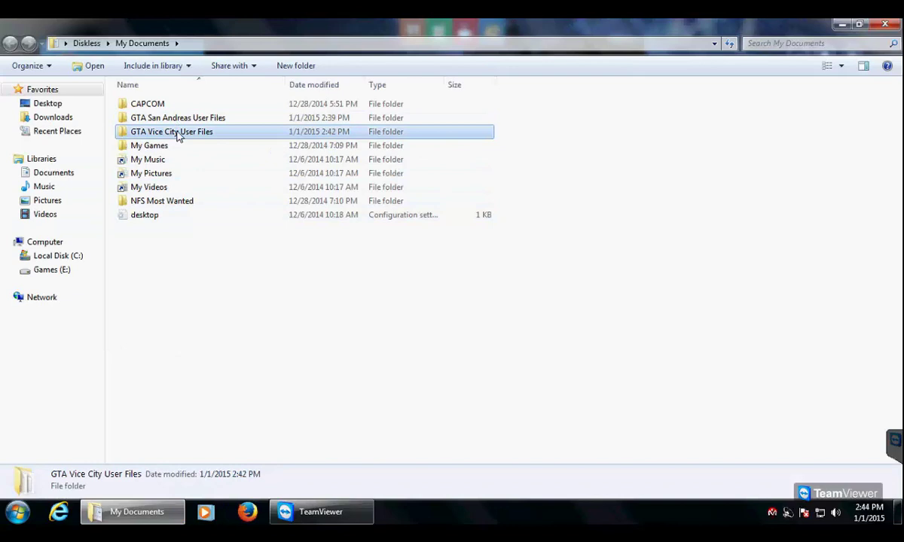
double_click(179, 133)
left_click(145, 43)
double_click(164, 118)
left_click(160, 43)
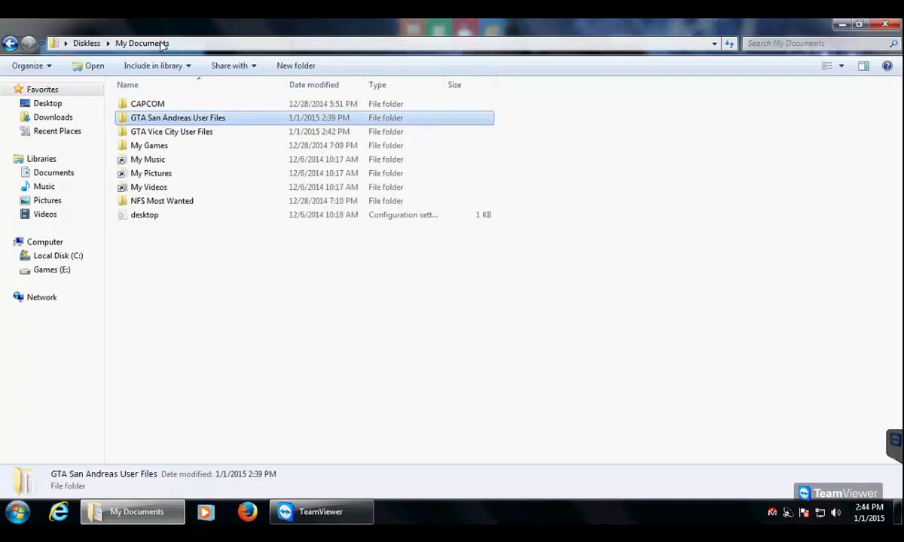
- Delete both GTA User Files folders from My Documents
left_click(179, 133, "ctrl")
key("Delete")
key("Return")
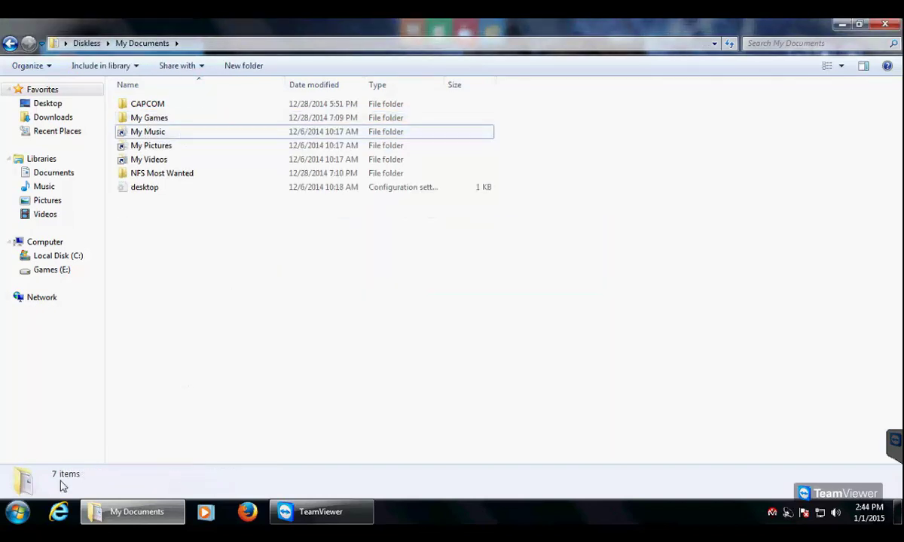
- Run iCafeMenu.exe from Computer > Games (E:) > iCafeMenu
left_click(17, 513)
left_click(198, 319)
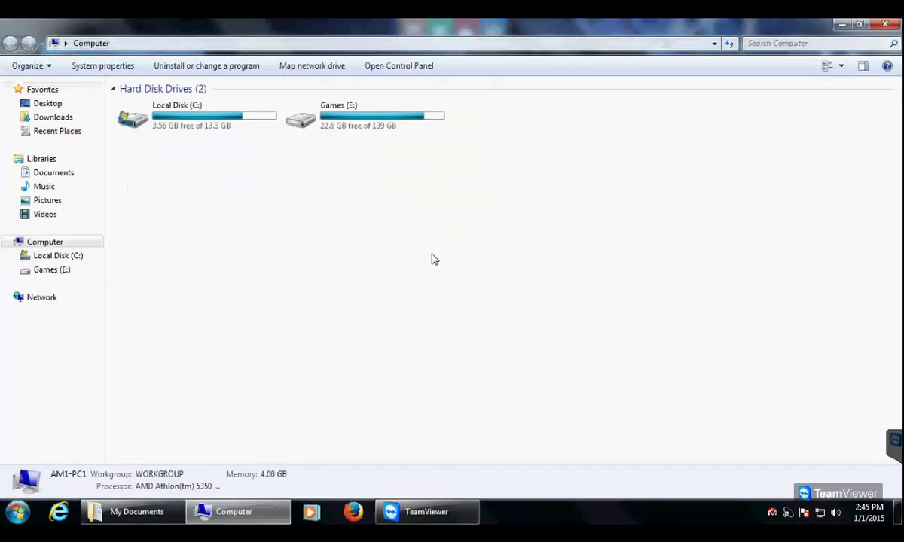
double_click(380, 128)
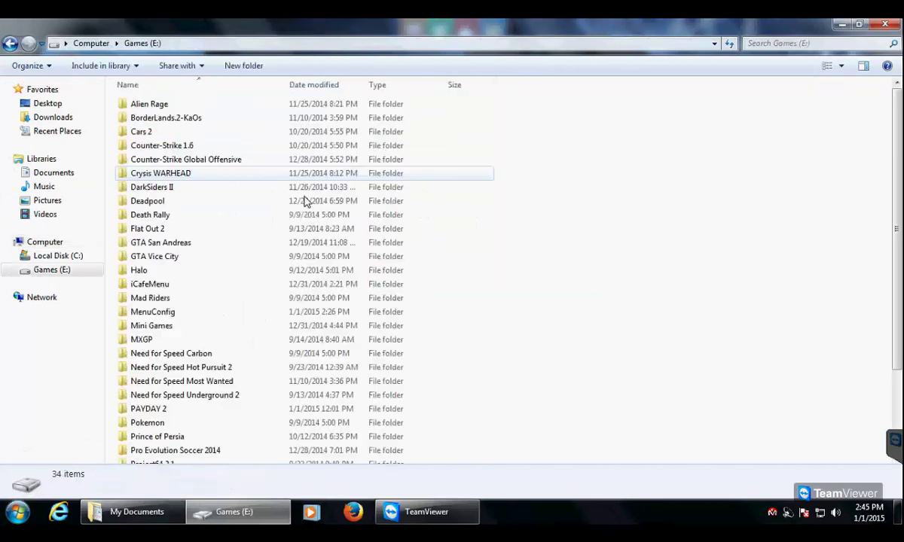
double_click(154, 294)
double_click(157, 137)
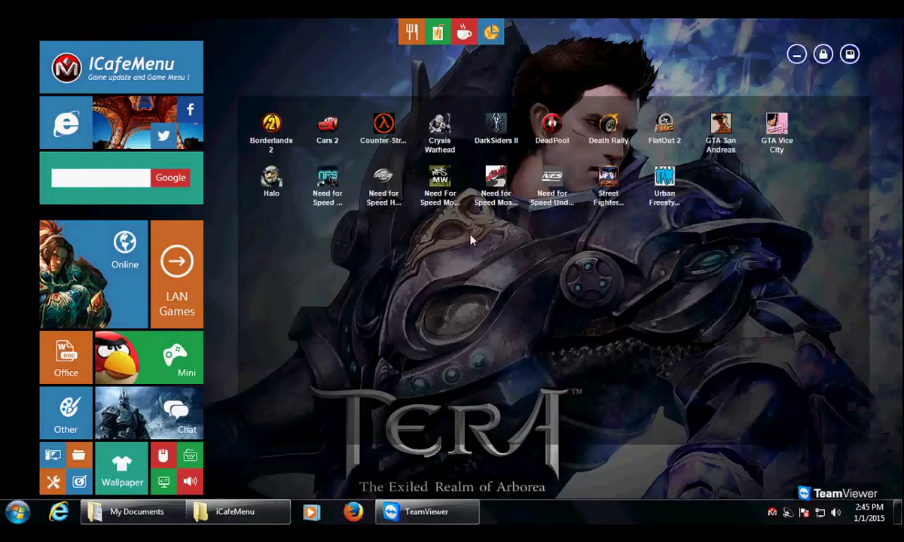
- Load the saved game data for GTA Vice City and GTA San Andreas in iCafeMenu
right_click(775, 132)
left_click(789, 160)
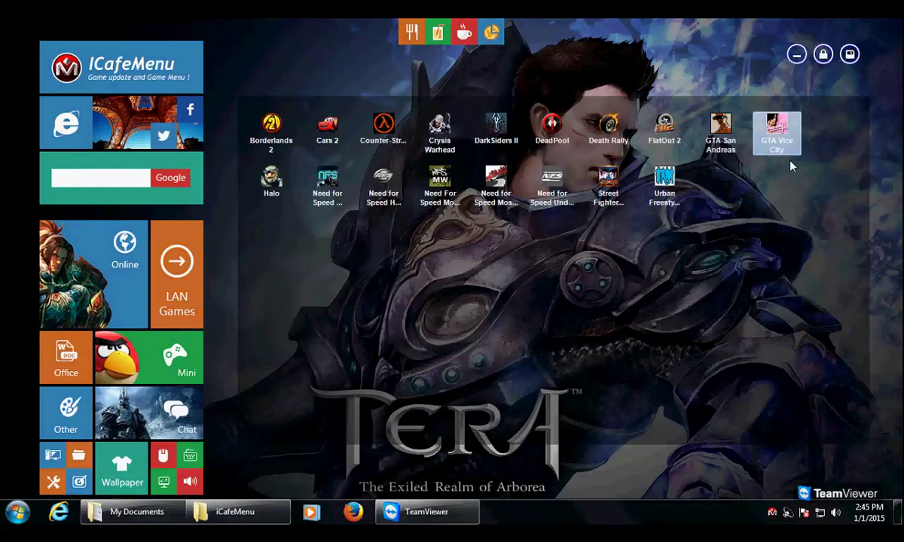
left_click(494, 294)
right_click(720, 133)
left_click(747, 160)
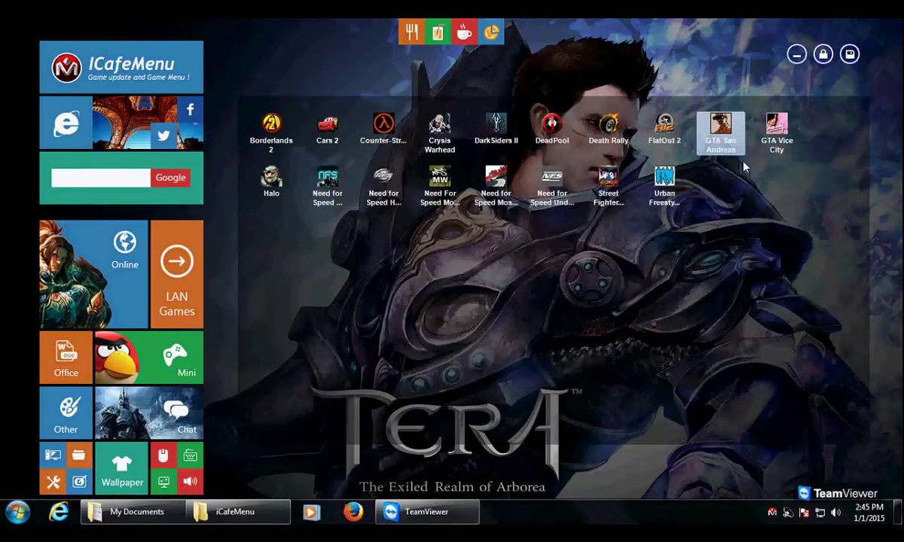
left_click(493, 294)
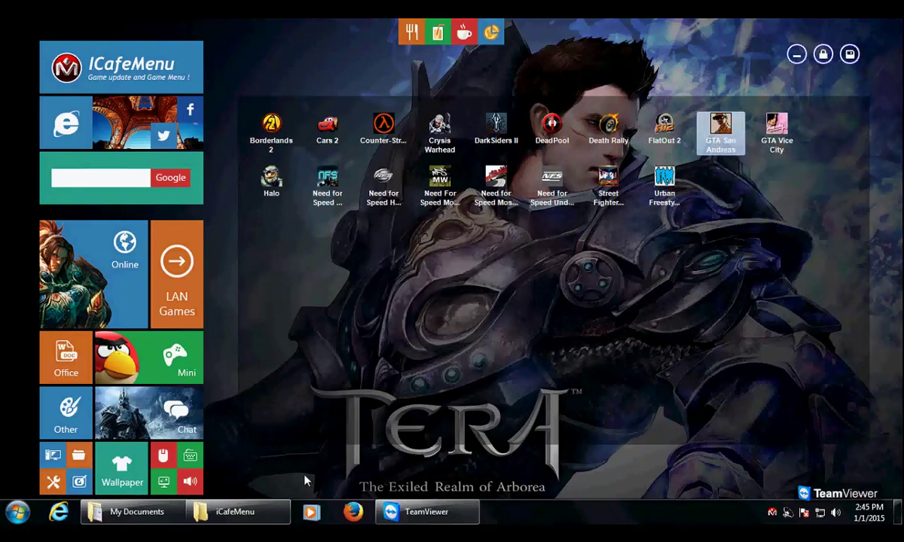
- Verify both GTA User Files folders reappear in My Documents dated 2:45 PM
left_click(125, 514)
left_click(202, 121)
left_click(202, 131)
left_click(202, 120)
left_click(202, 130)
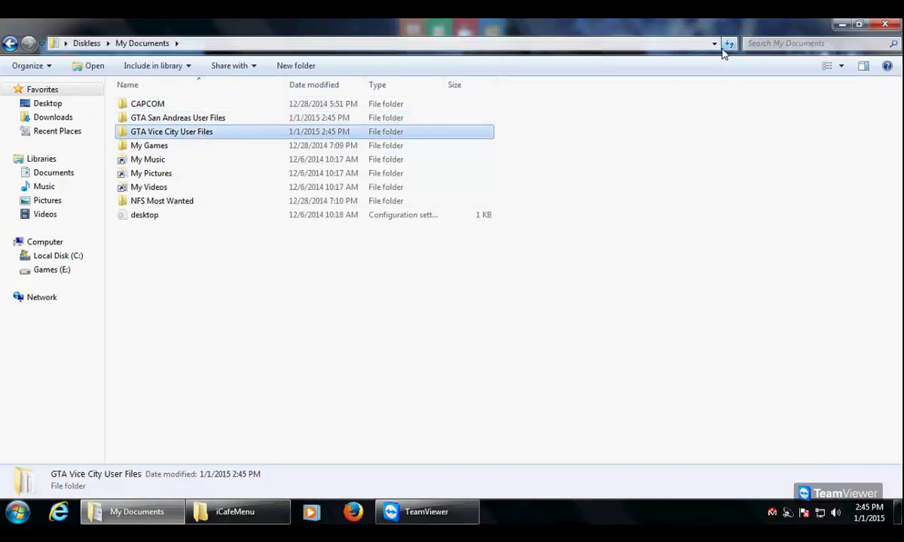